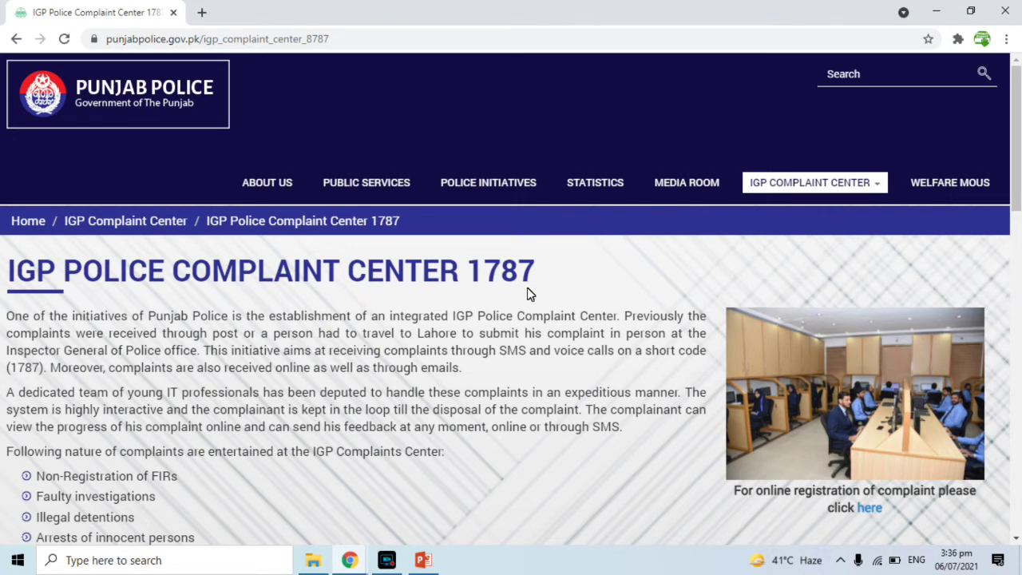
- Scroll down and follow the online complaint registration link, which opens the portal in a new tab
scroll(107, 431, down, 3)
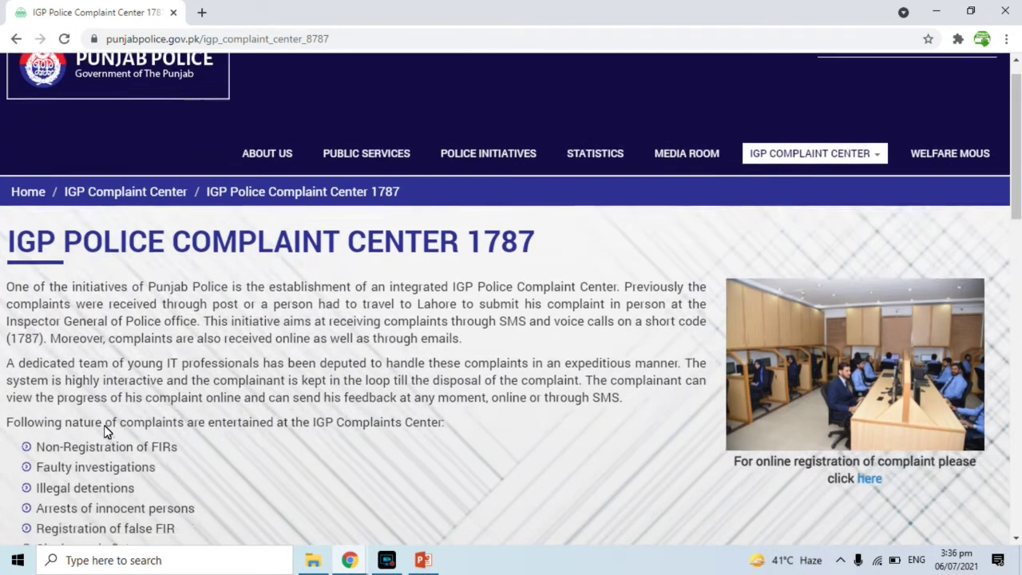
scroll(107, 431, down, 1)
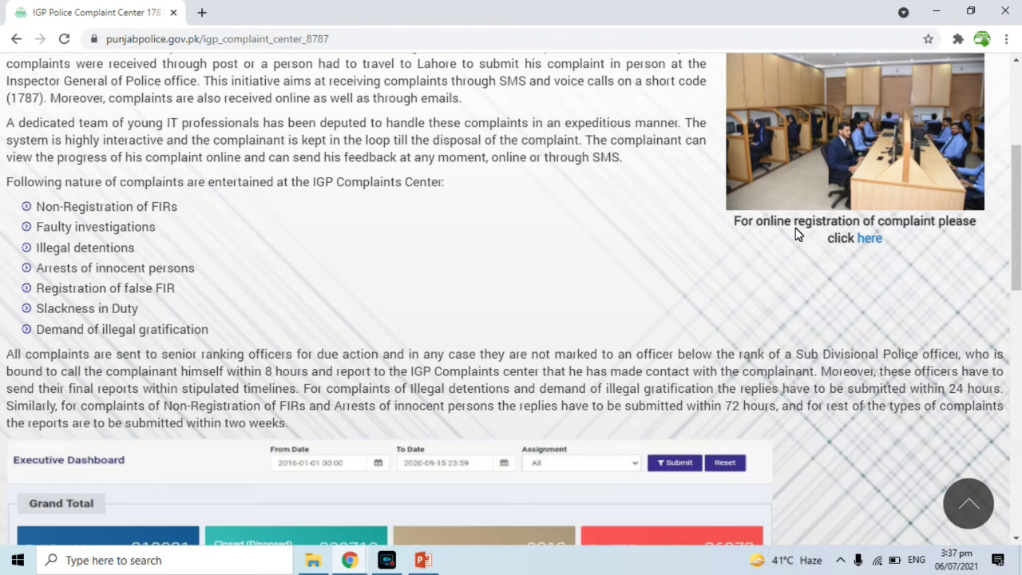
click(870, 239)
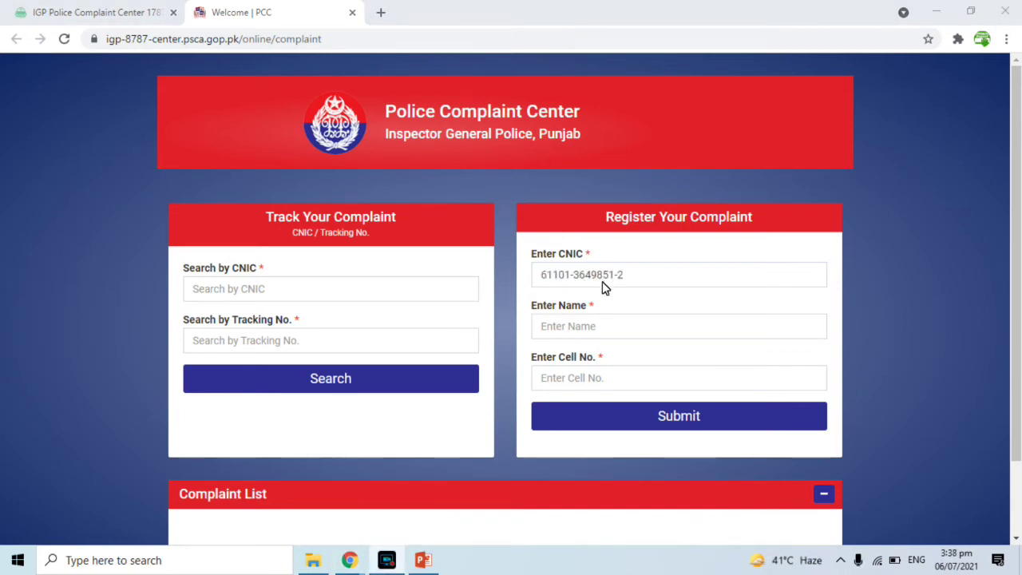
- Enter the complainant's name and cell number, correcting the mistyped digits
click(562, 327)
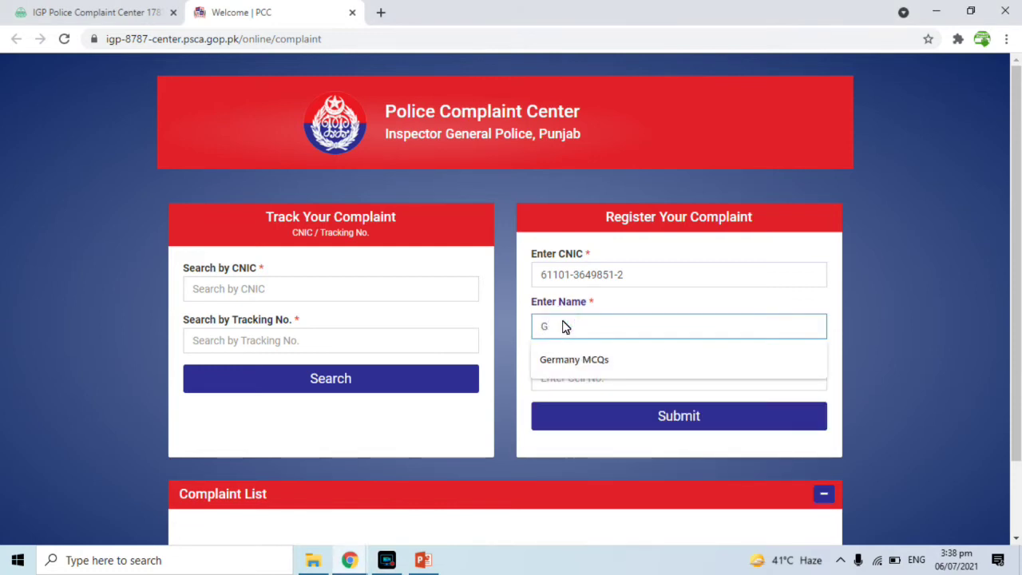
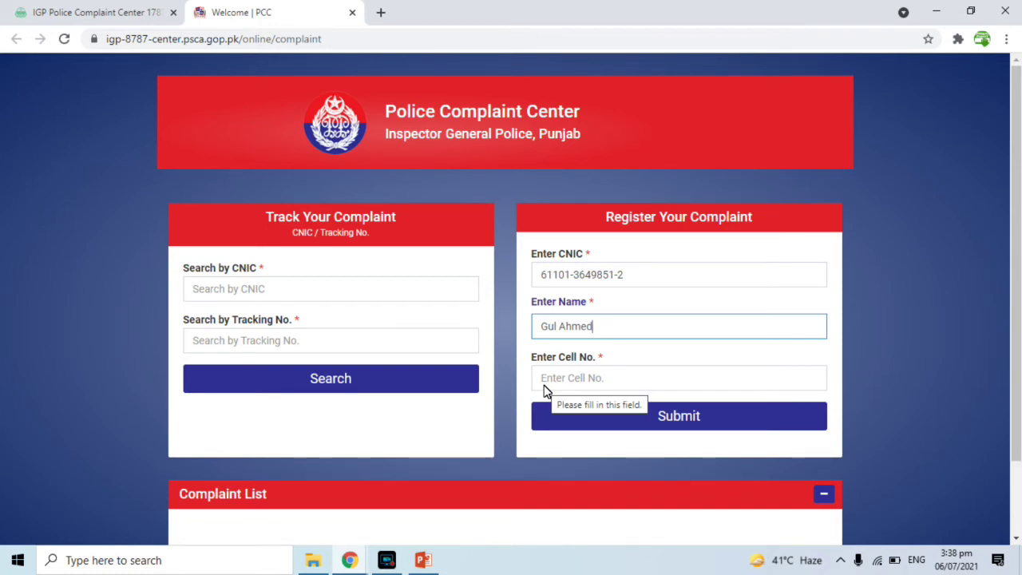
click(546, 389)
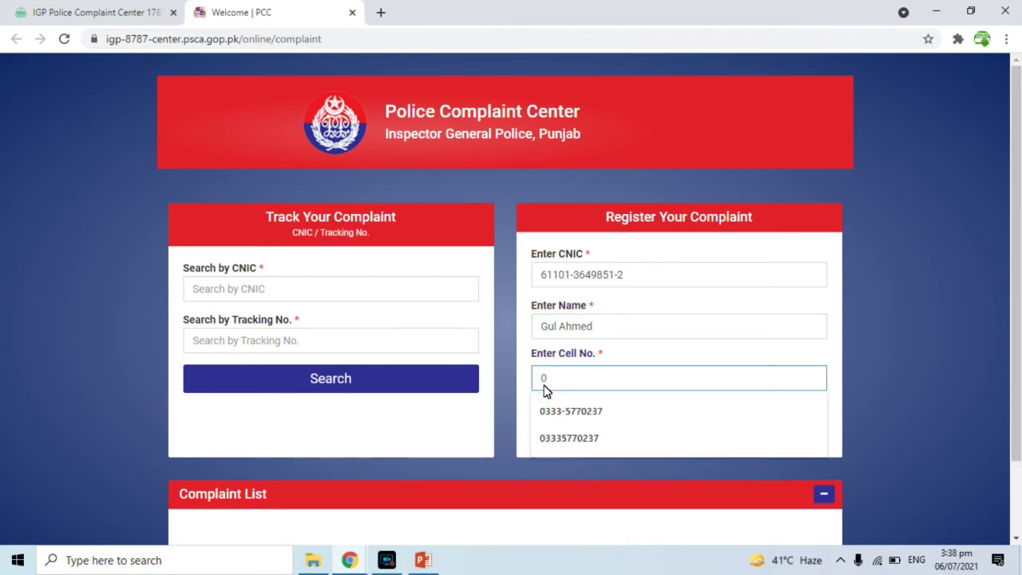
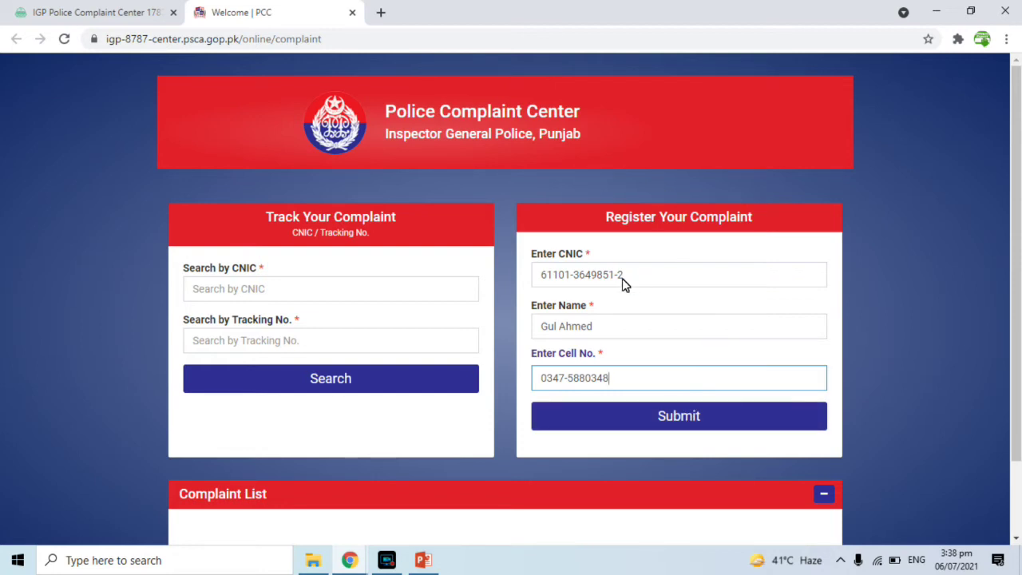
- Submit the registration details and set the complainant's gender to Male
click(675, 420)
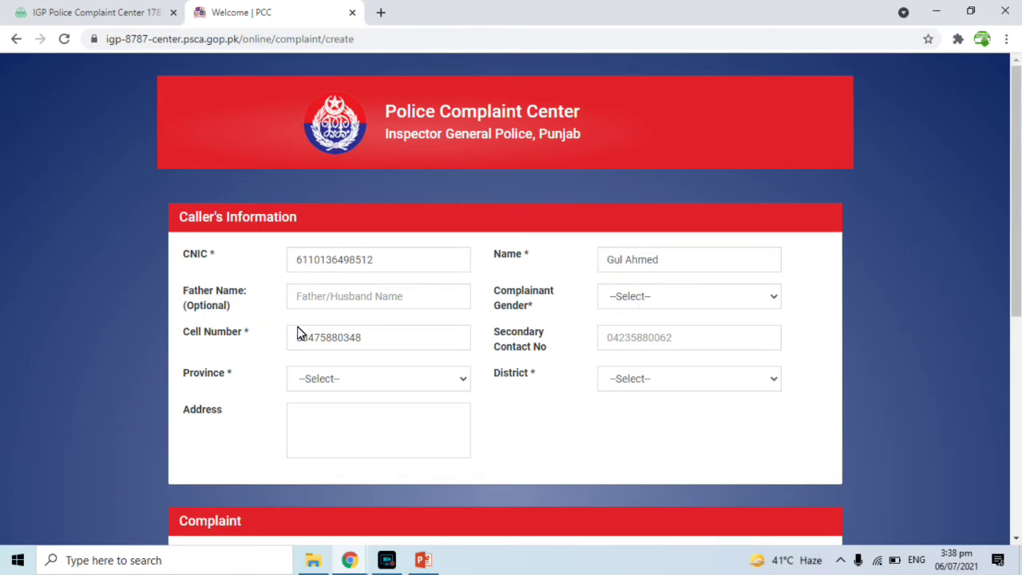
click(643, 301)
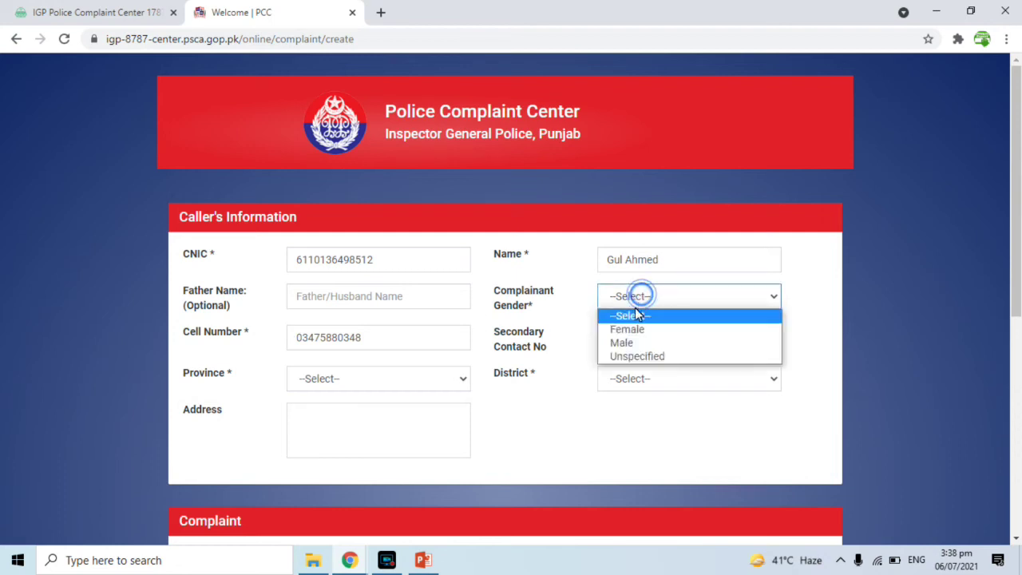
click(627, 343)
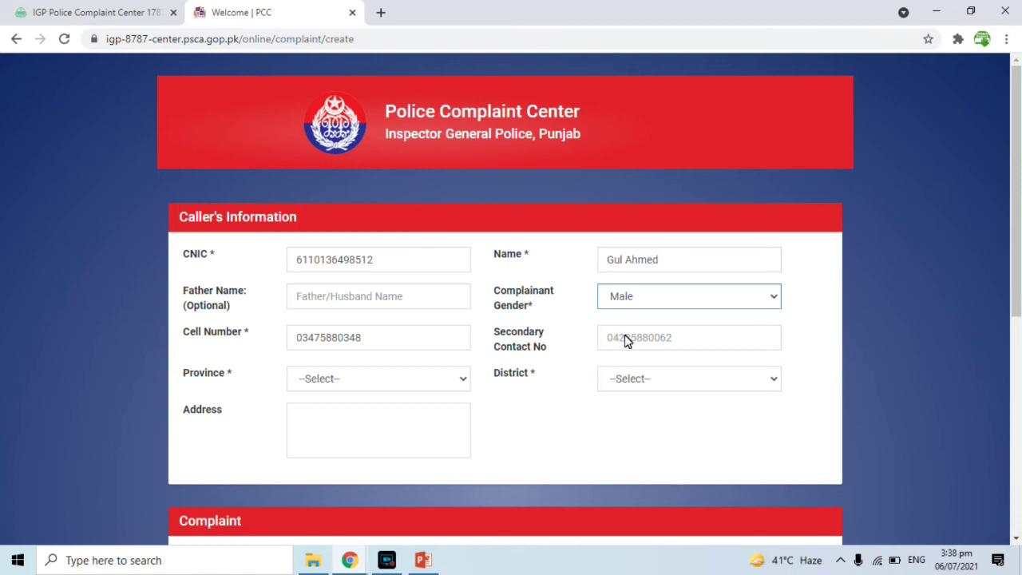
- Select Punjab as the caller's province and Gujranwala as the district
click(356, 381)
click(316, 413)
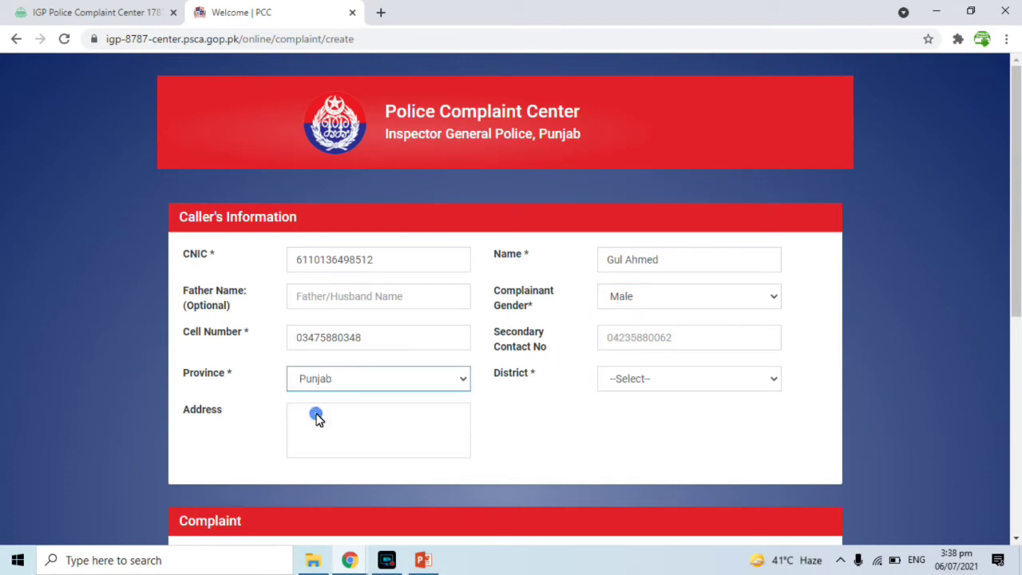
click(728, 380)
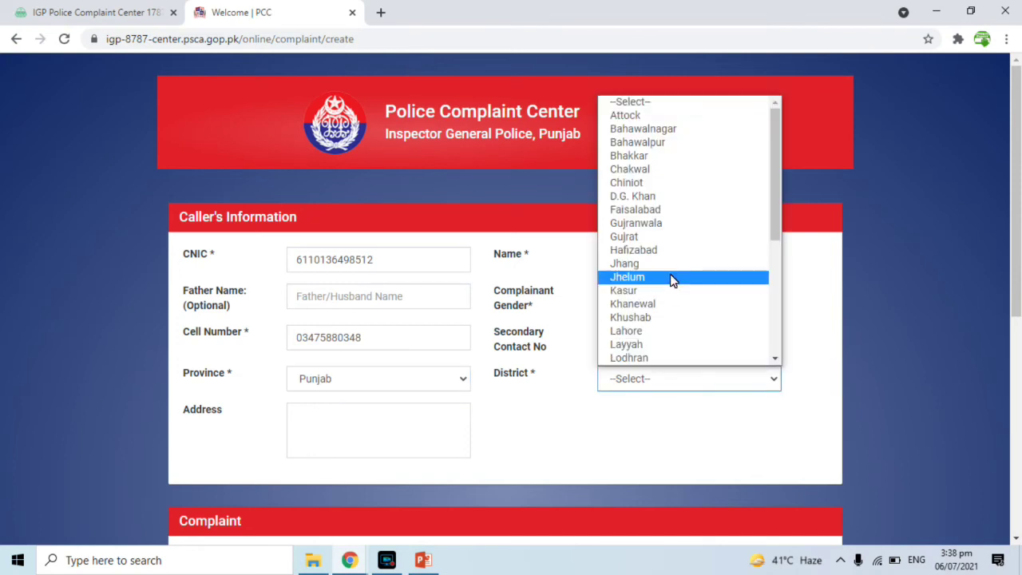
click(653, 225)
drag(1016, 247, 1015, 354)
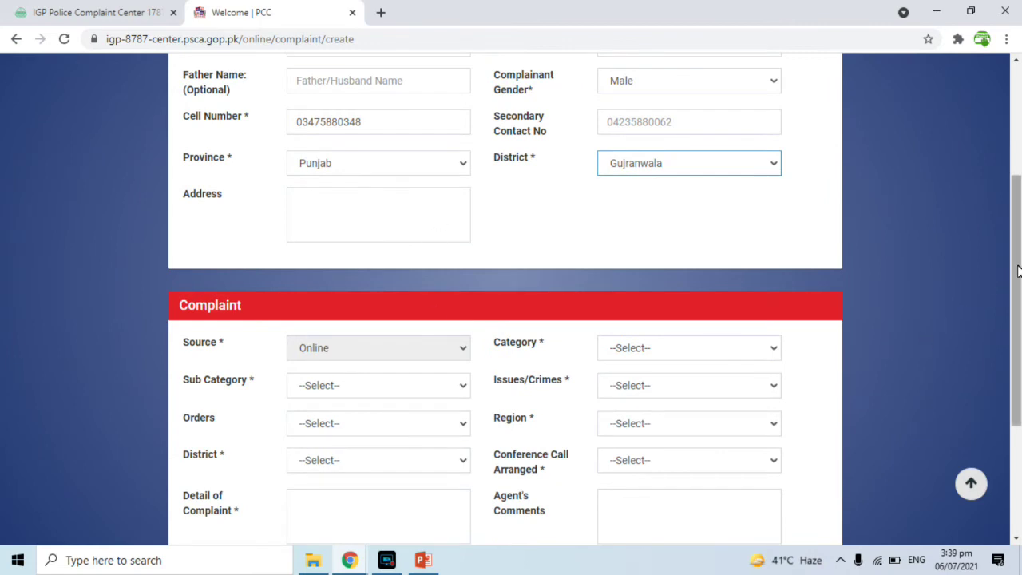
- Keep Online as the complaint source, choose Complaint against police, and mark the officer as Region
drag(1017, 269, 1019, 341)
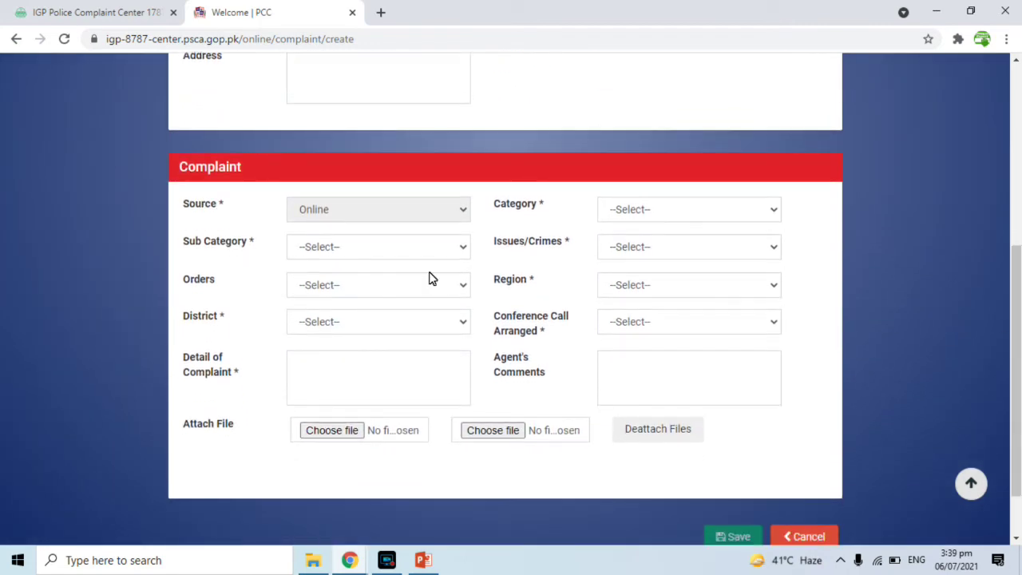
click(371, 209)
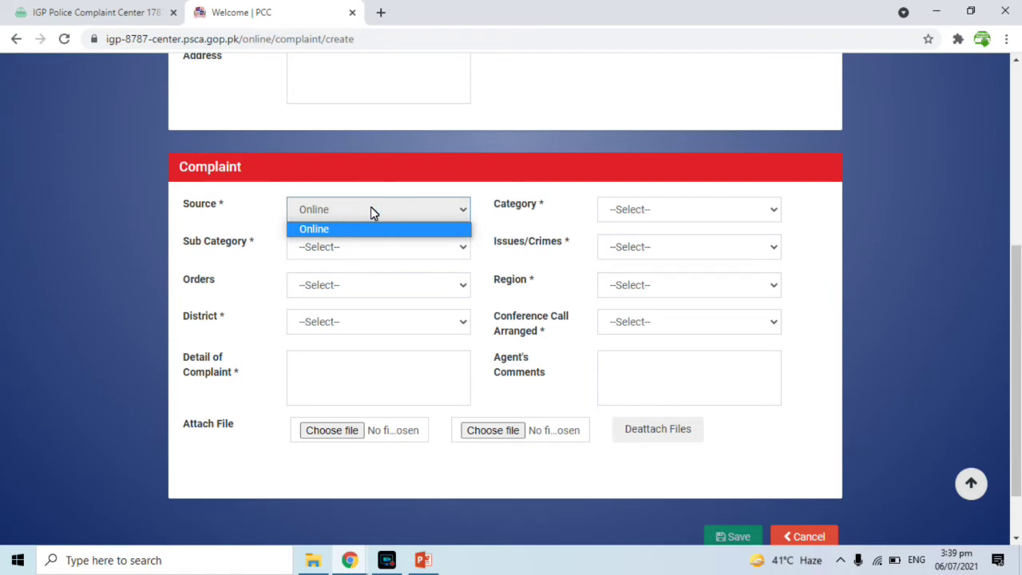
click(371, 209)
click(622, 209)
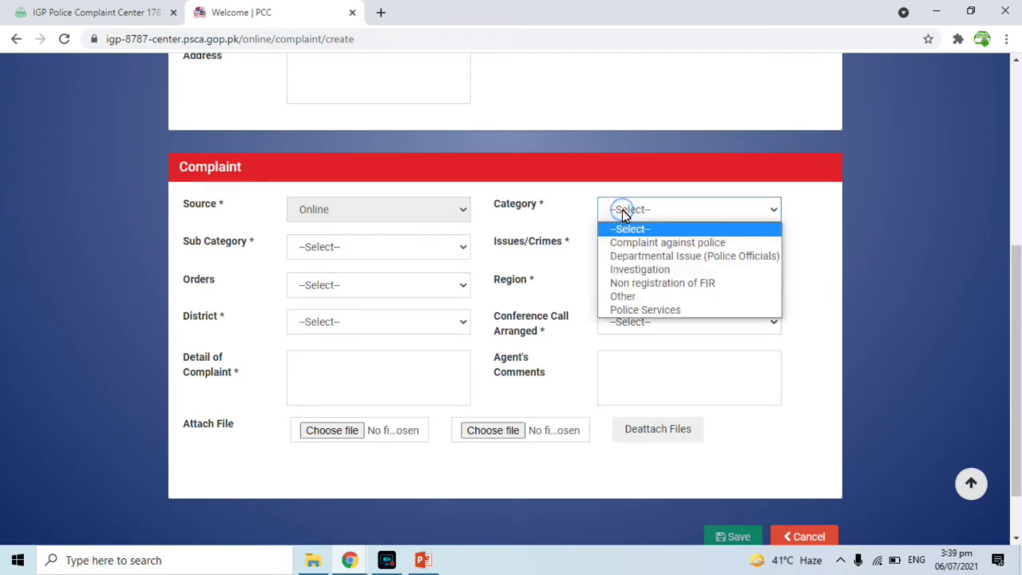
click(667, 243)
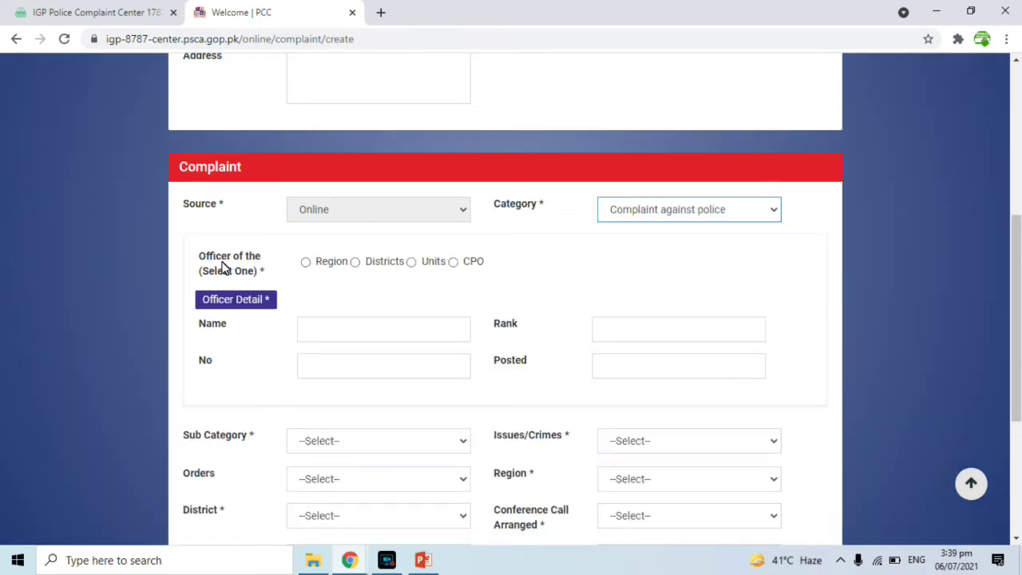
click(306, 265)
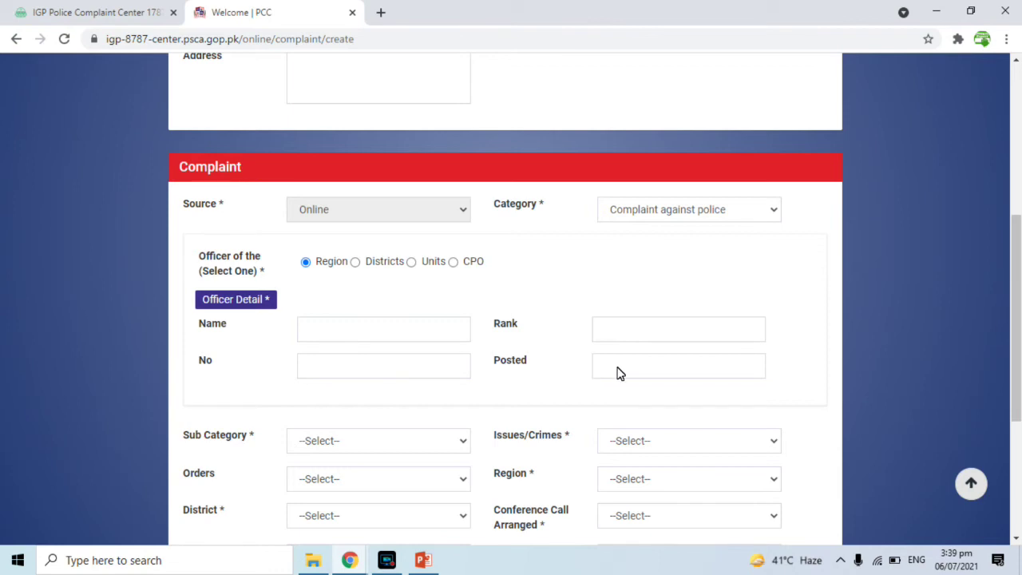
- Try Departmental Issue and Investigation as the category, then settle on Non registration of FIR
click(665, 212)
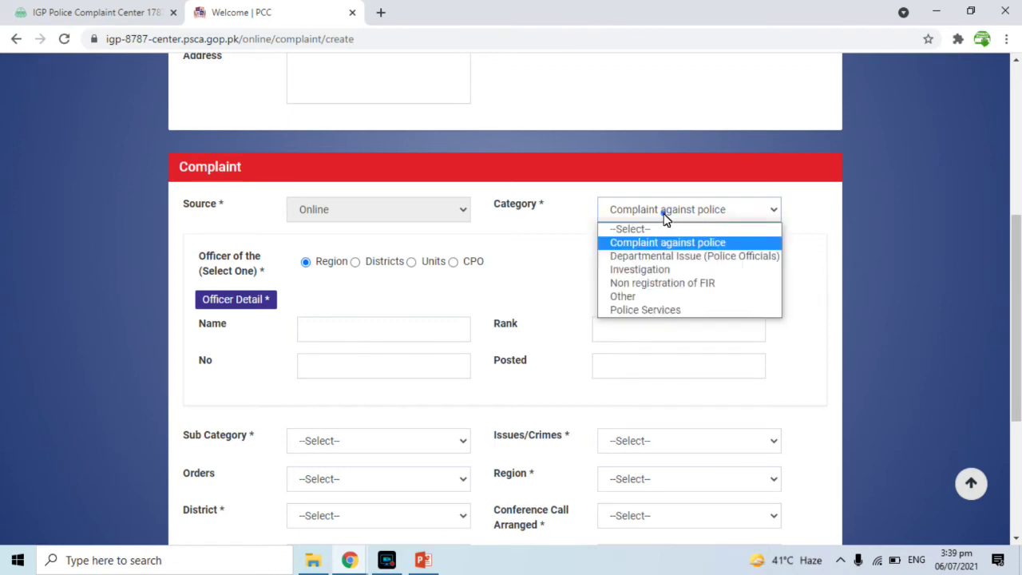
click(646, 257)
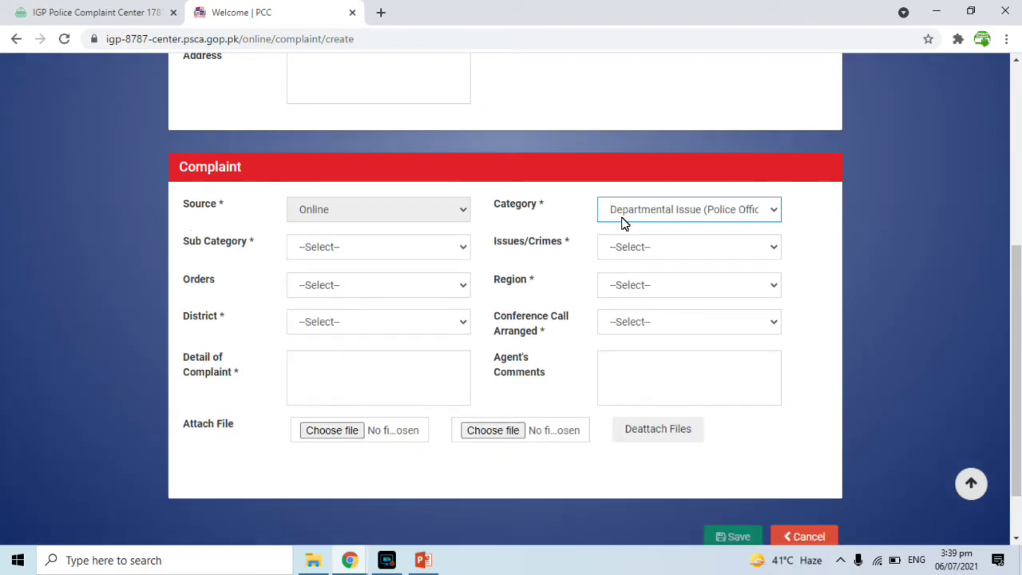
click(640, 209)
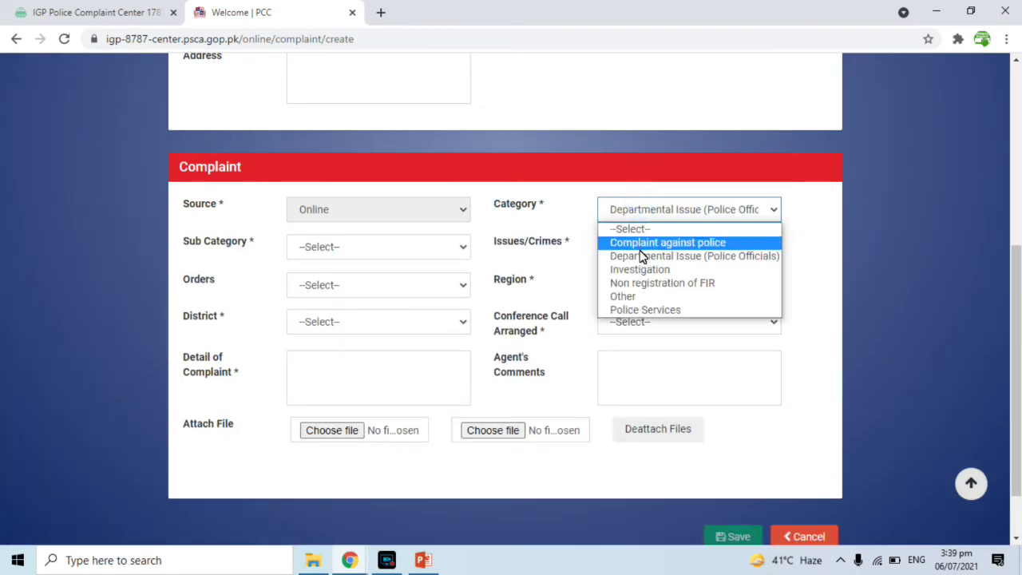
click(642, 271)
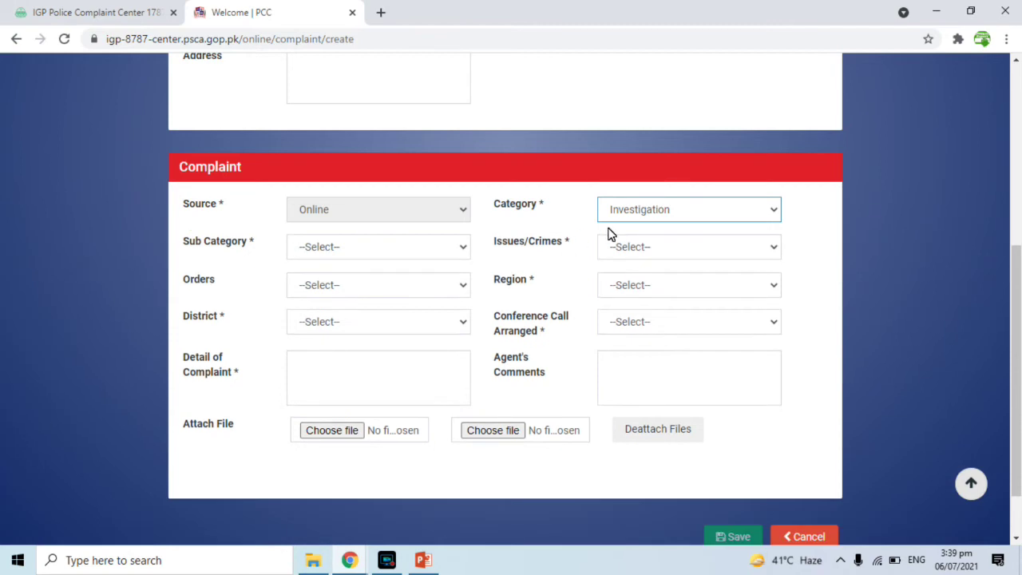
click(412, 256)
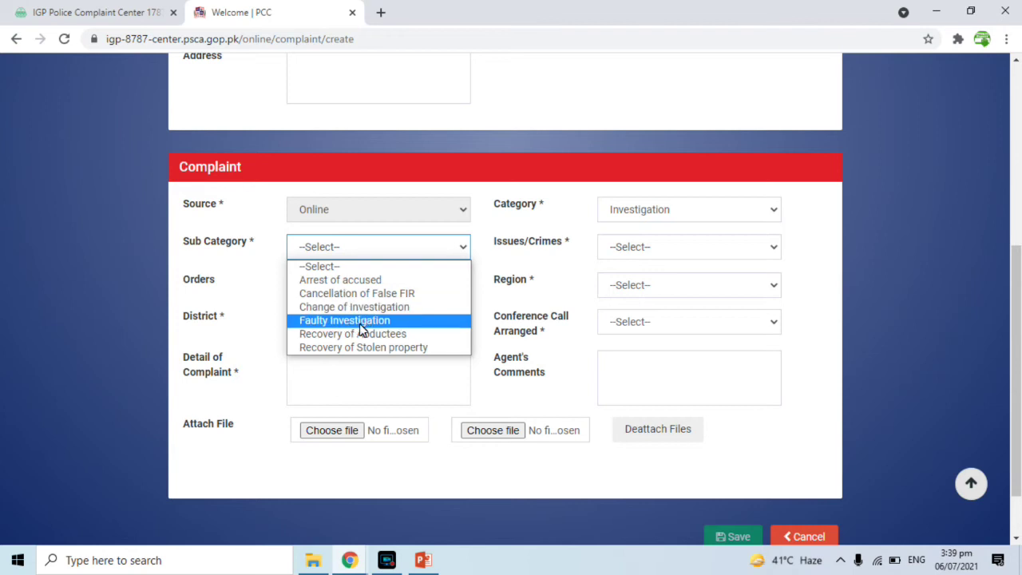
click(626, 207)
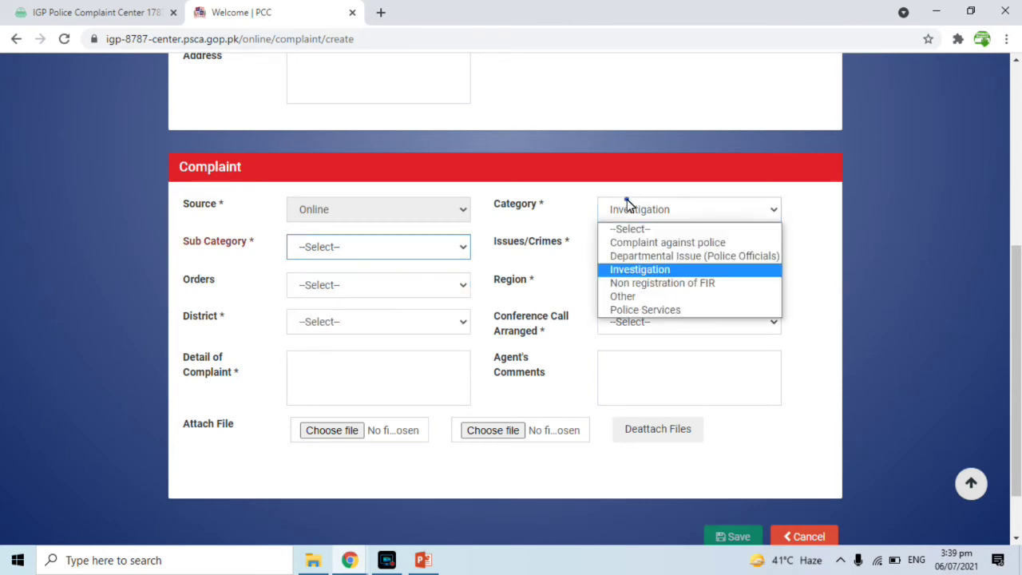
click(651, 284)
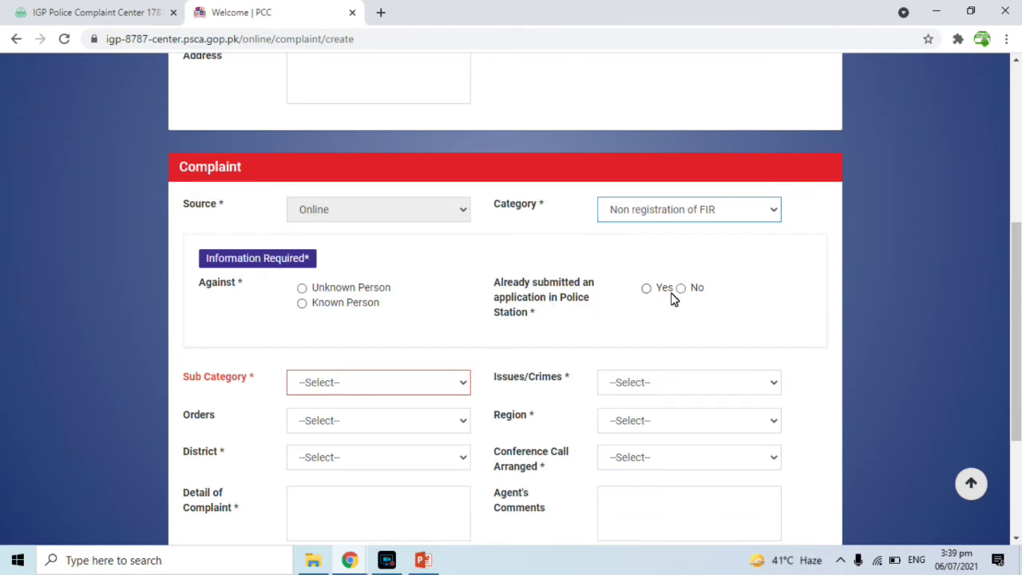
- Set sub category Crime against Person, Unknown Person, application submitted Yes, dated 04-07-2021
click(420, 387)
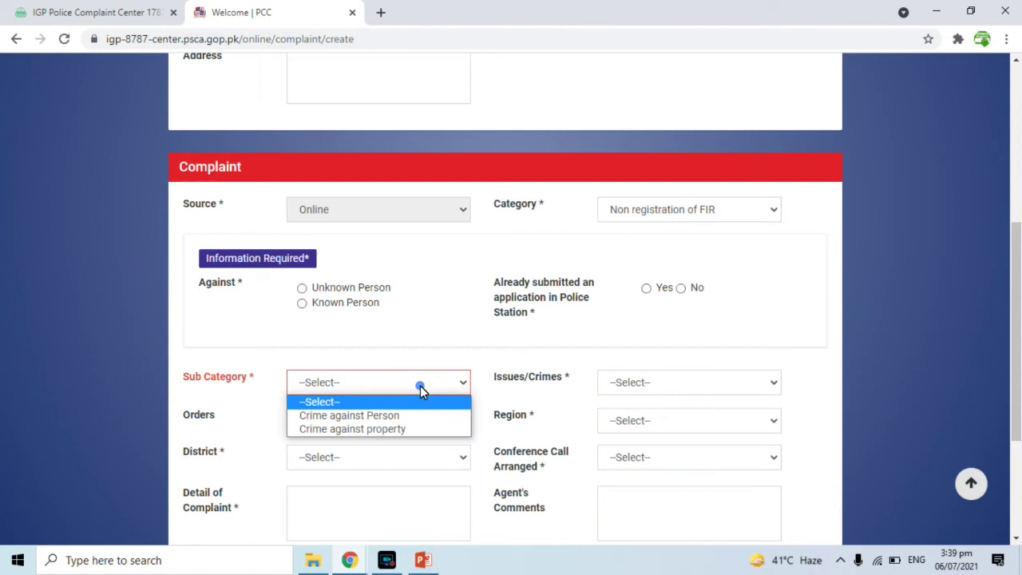
click(369, 415)
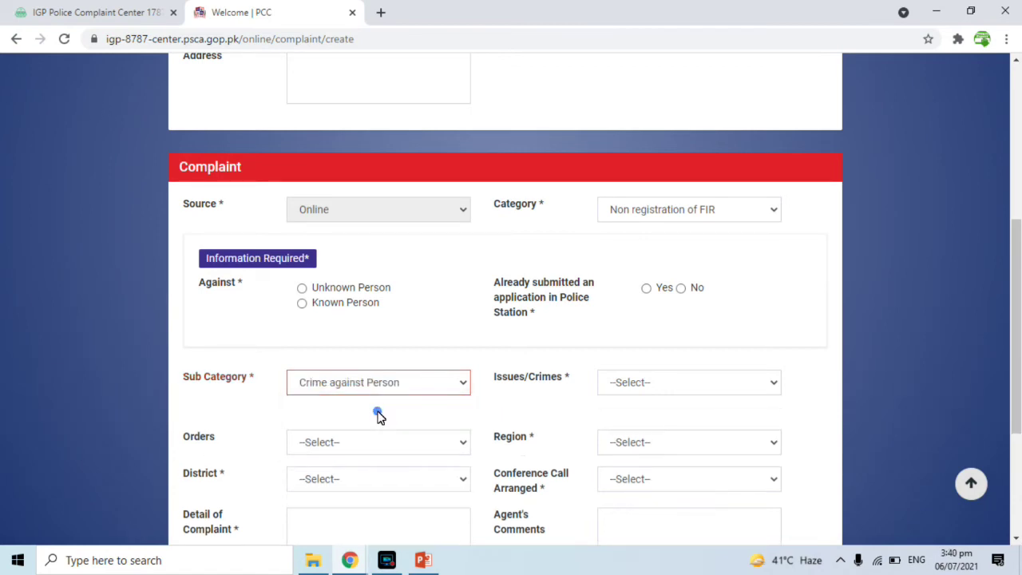
click(302, 288)
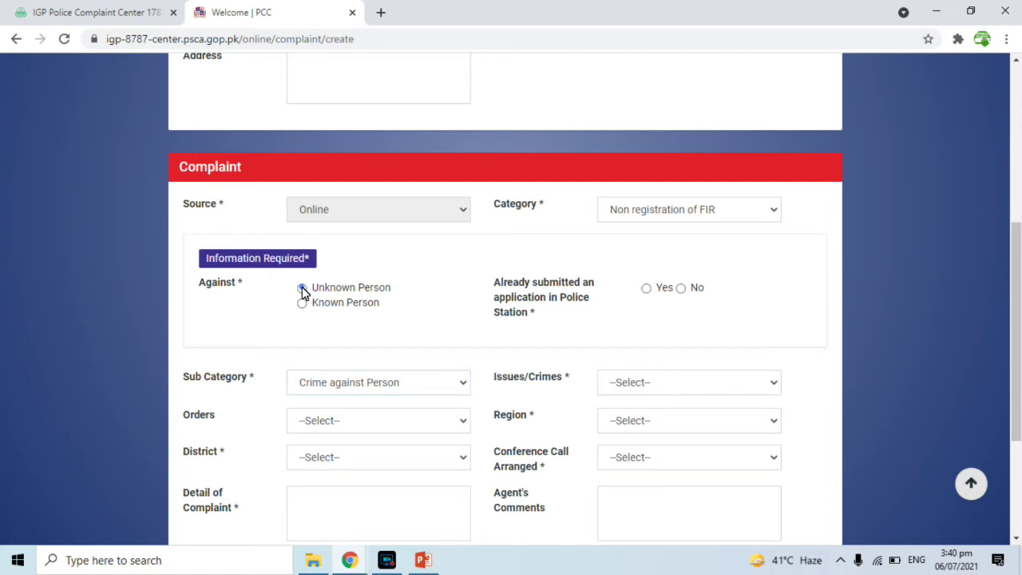
click(646, 288)
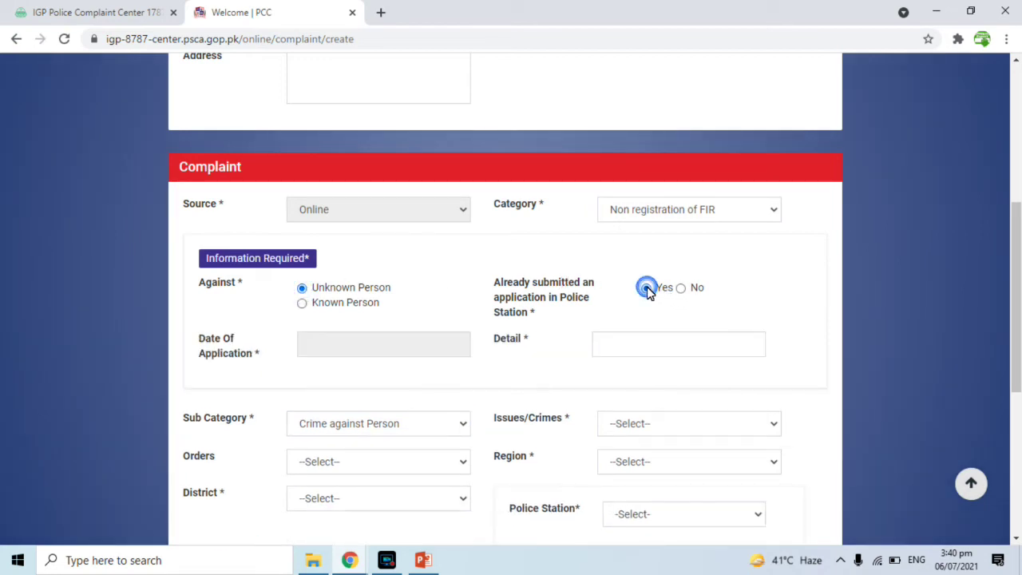
click(310, 347)
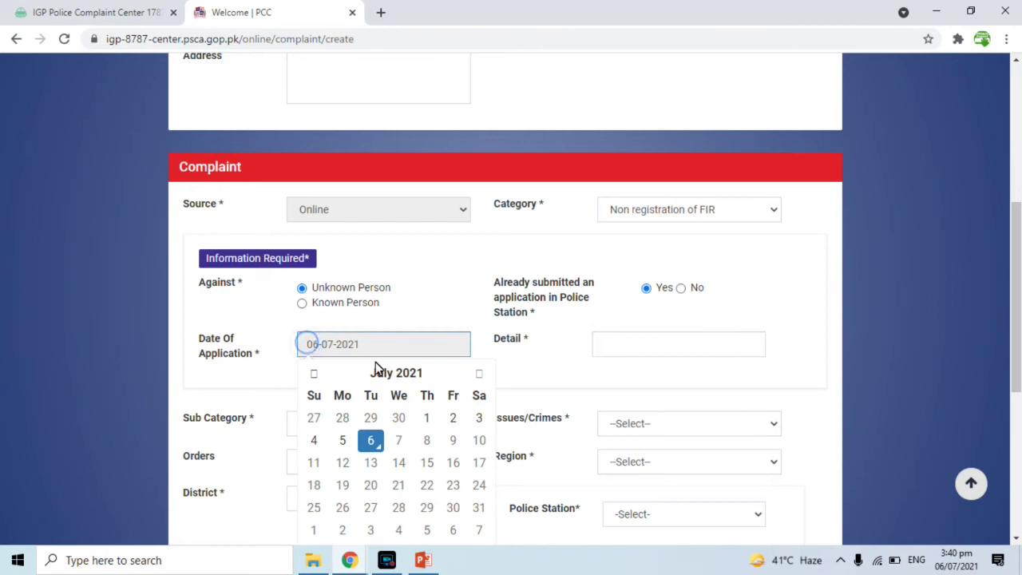
click(314, 439)
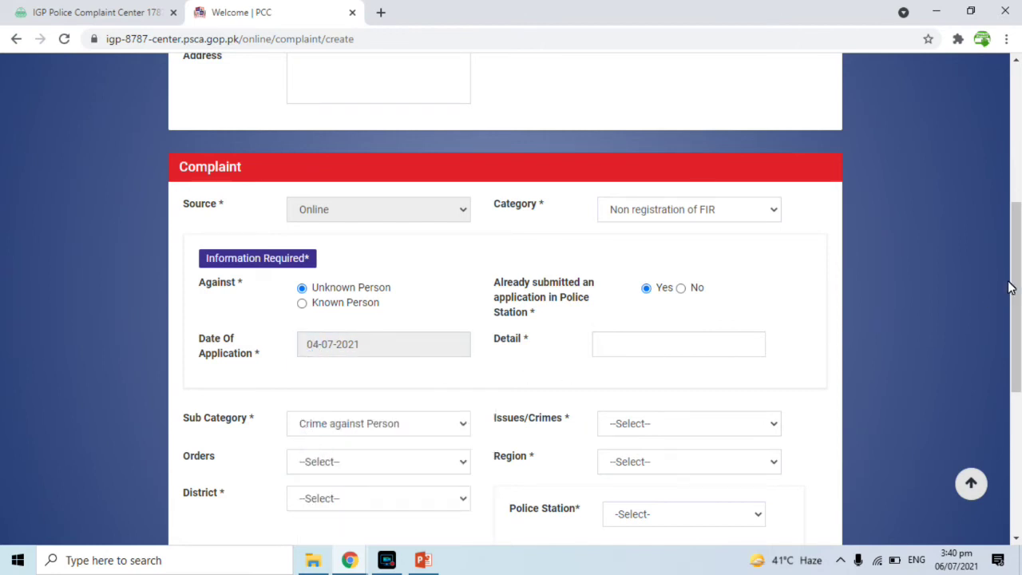
- Choose Murder under Issues/Crimes
scroll(1010, 296, down, 1)
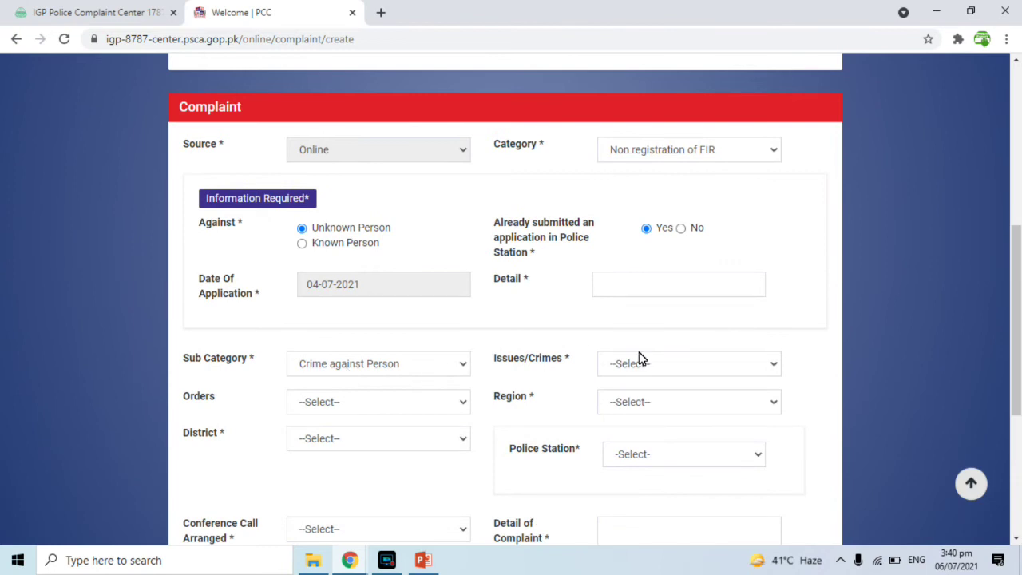
click(719, 369)
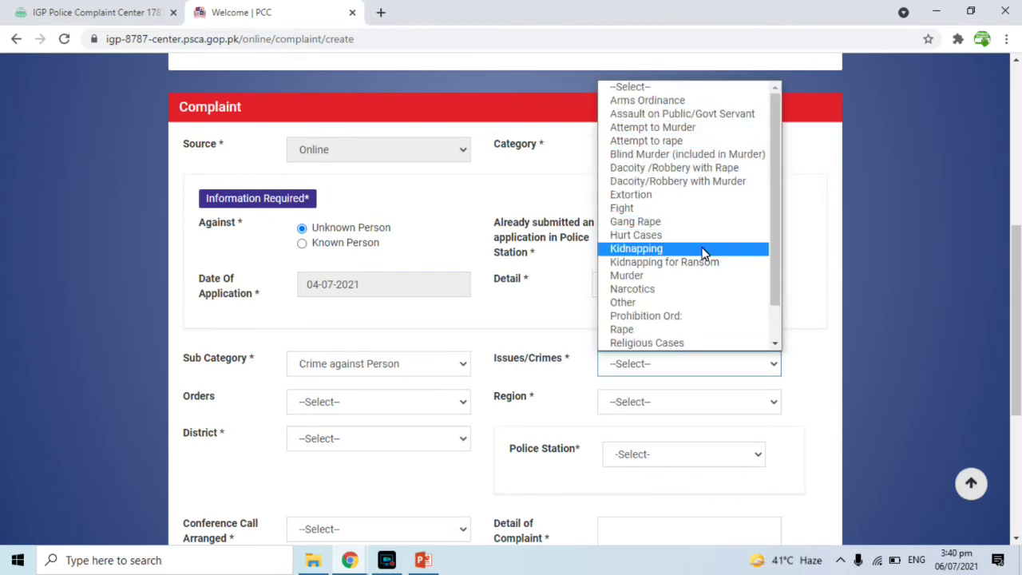
click(677, 275)
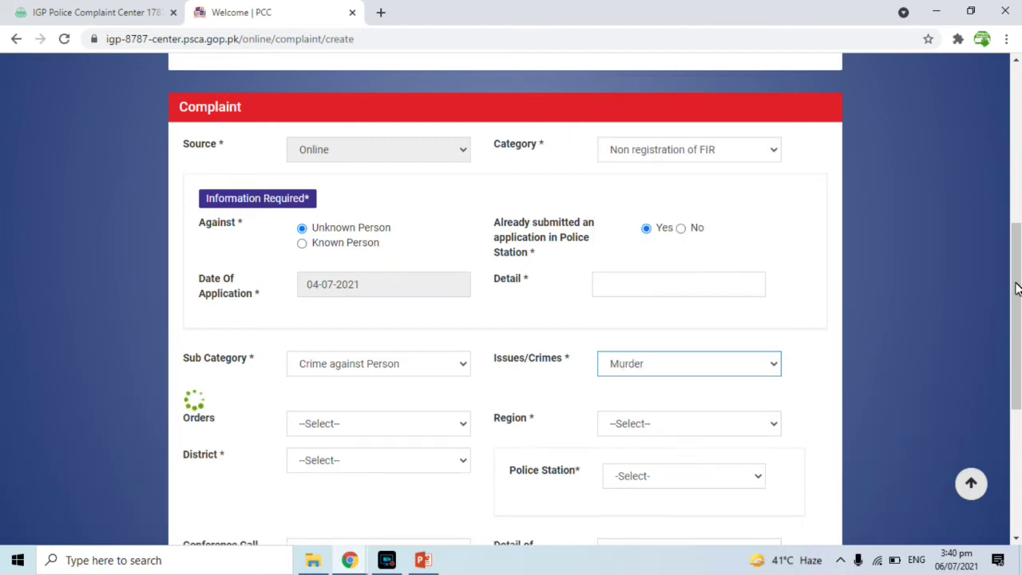
drag(1017, 279, 1017, 314)
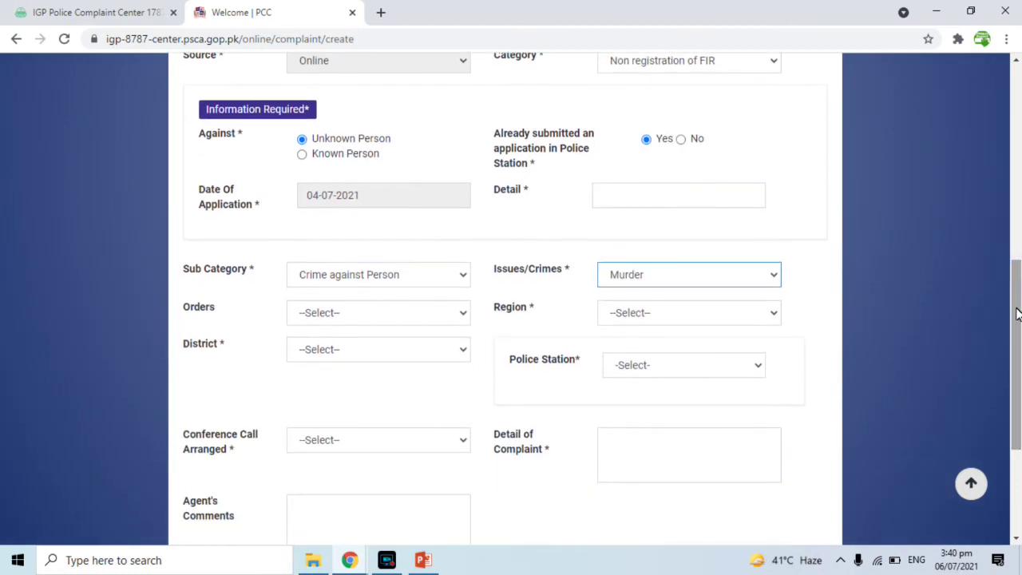
click(405, 307)
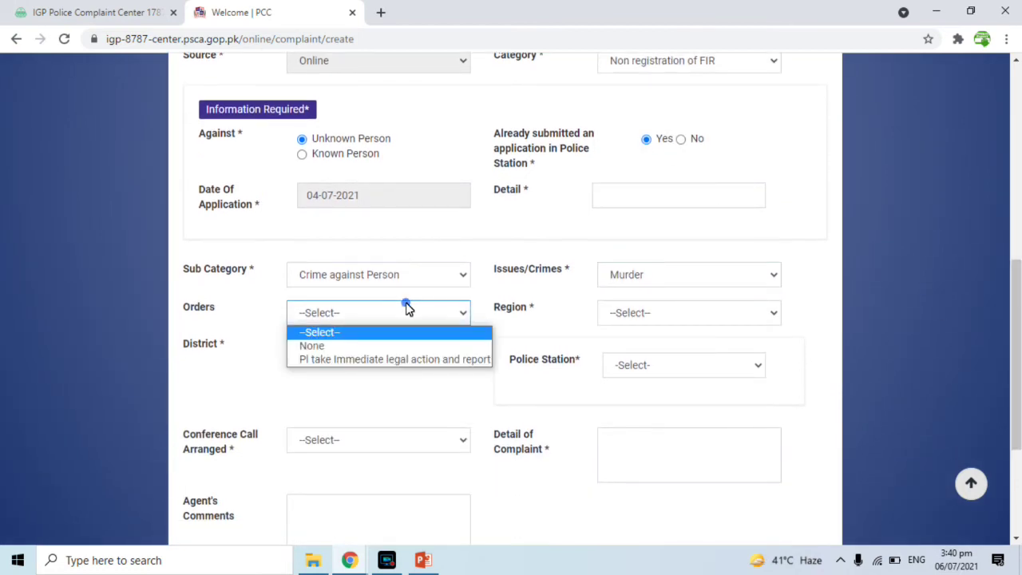
- Order immediate legal action and report, with region and district Gujranwala and police station Dhullay
click(334, 366)
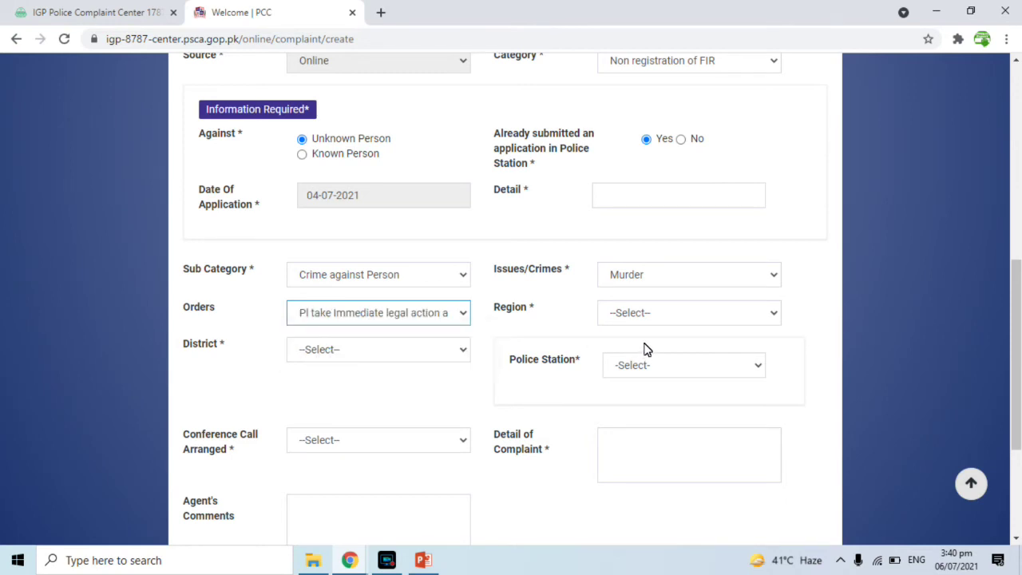
click(644, 315)
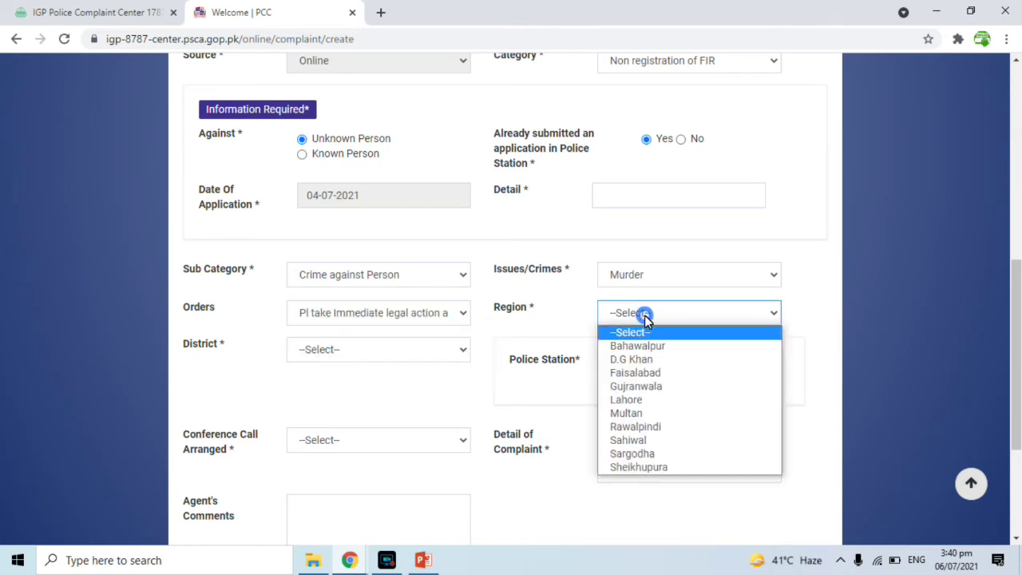
click(636, 387)
click(344, 357)
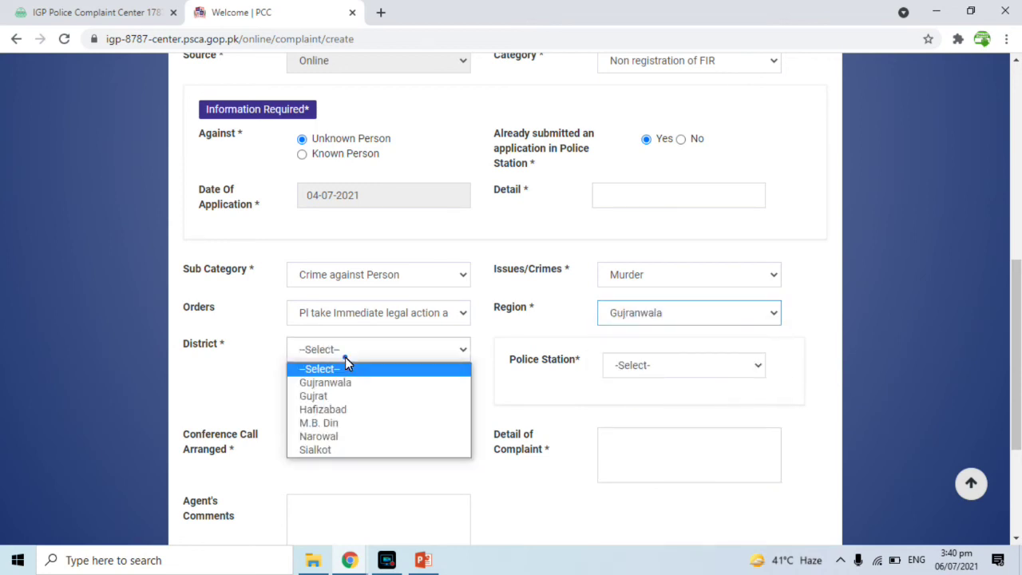
click(335, 386)
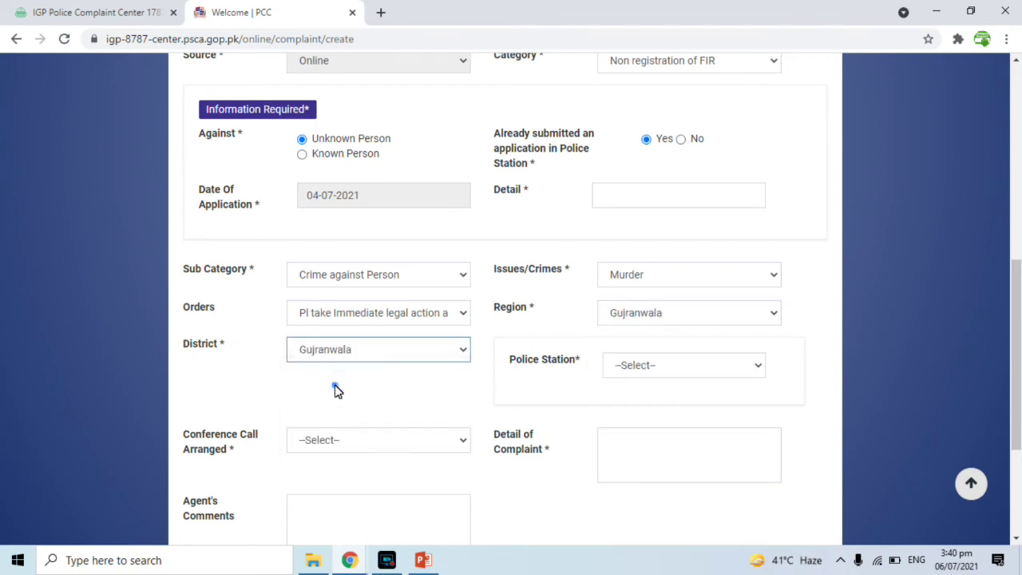
click(691, 370)
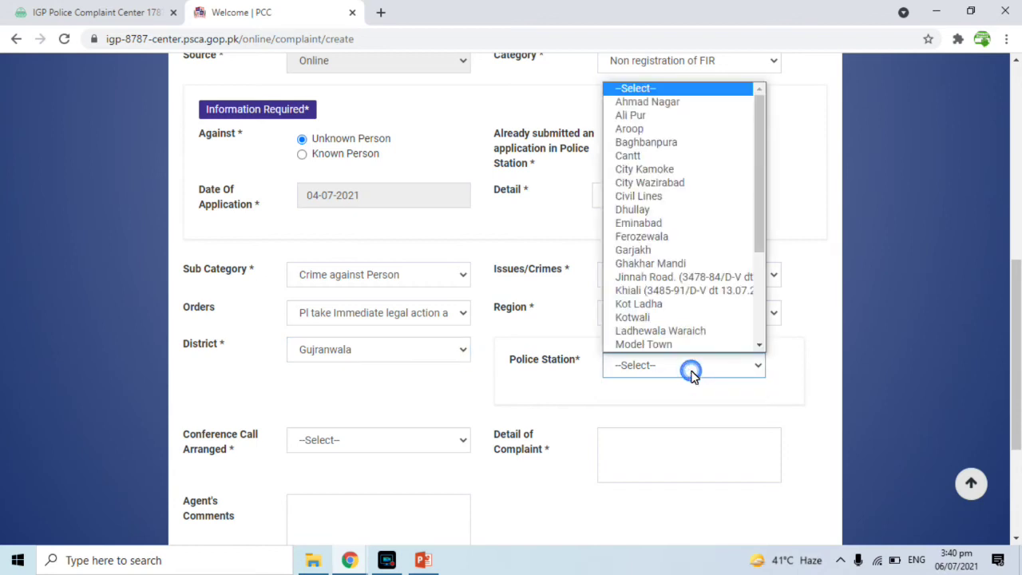
click(666, 210)
- Set Conference Call to Yes, visit the complaint details and comments boxes, and save the form
drag(1019, 344, 1019, 404)
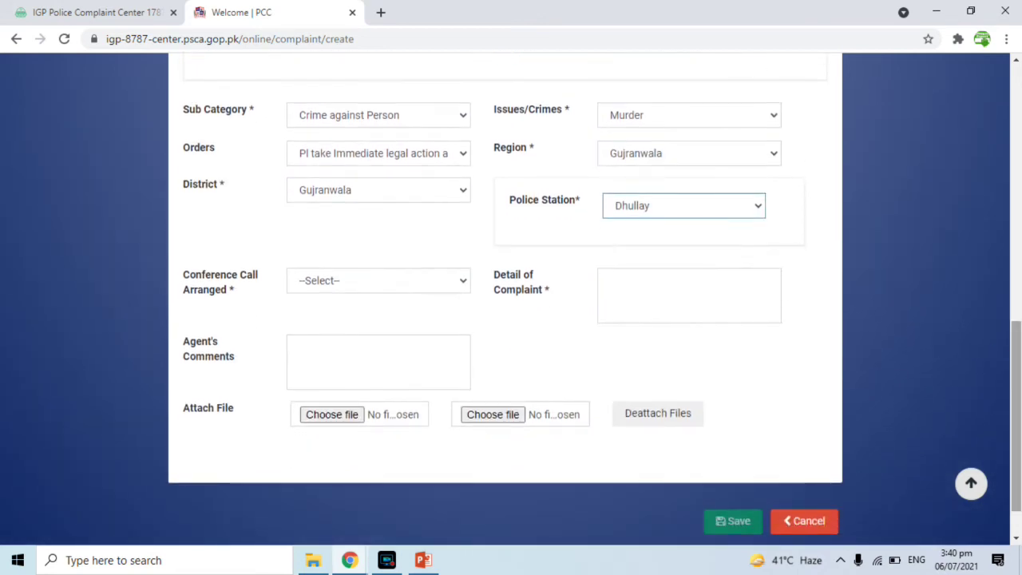
click(357, 287)
click(324, 316)
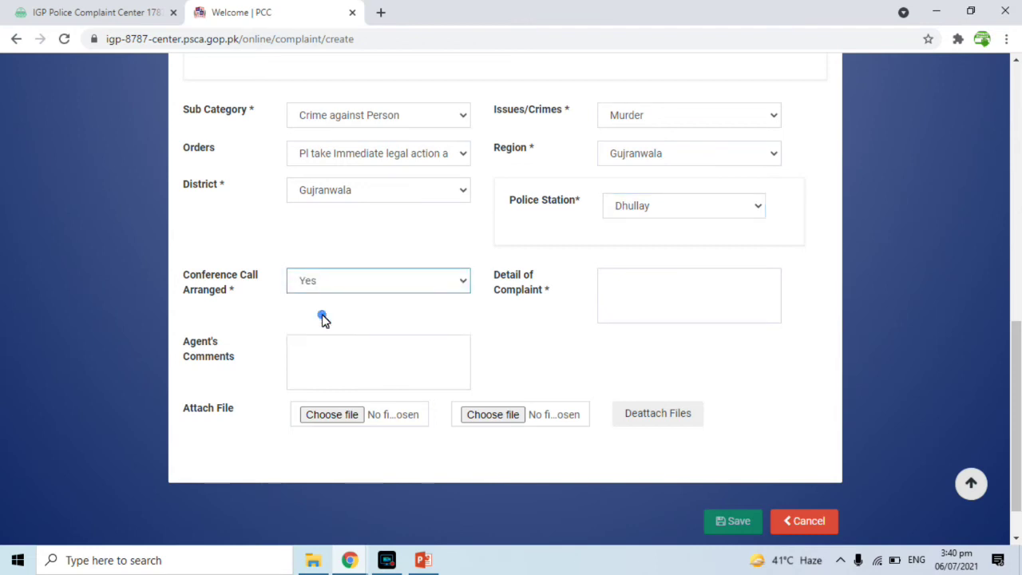
click(623, 286)
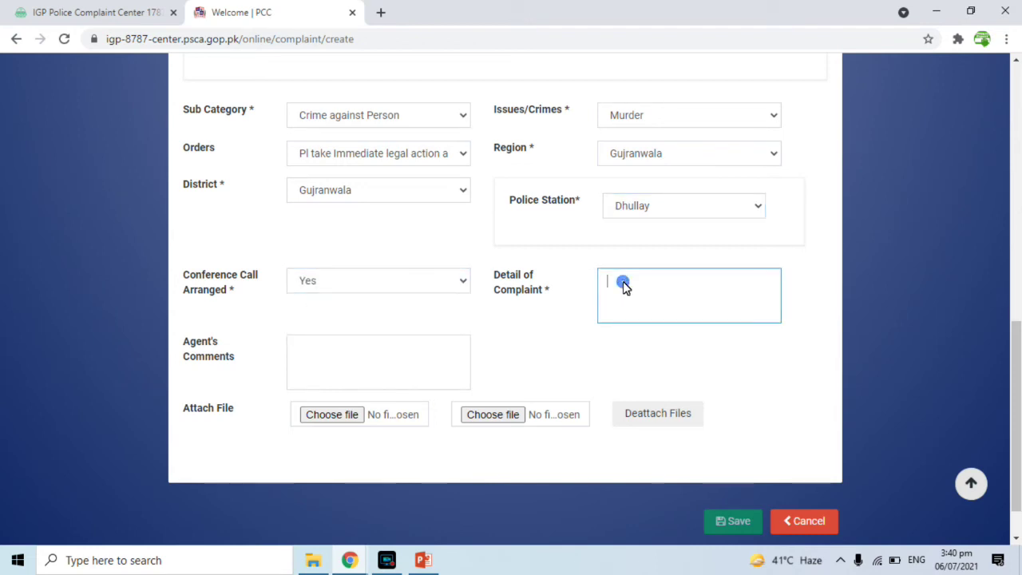
click(321, 356)
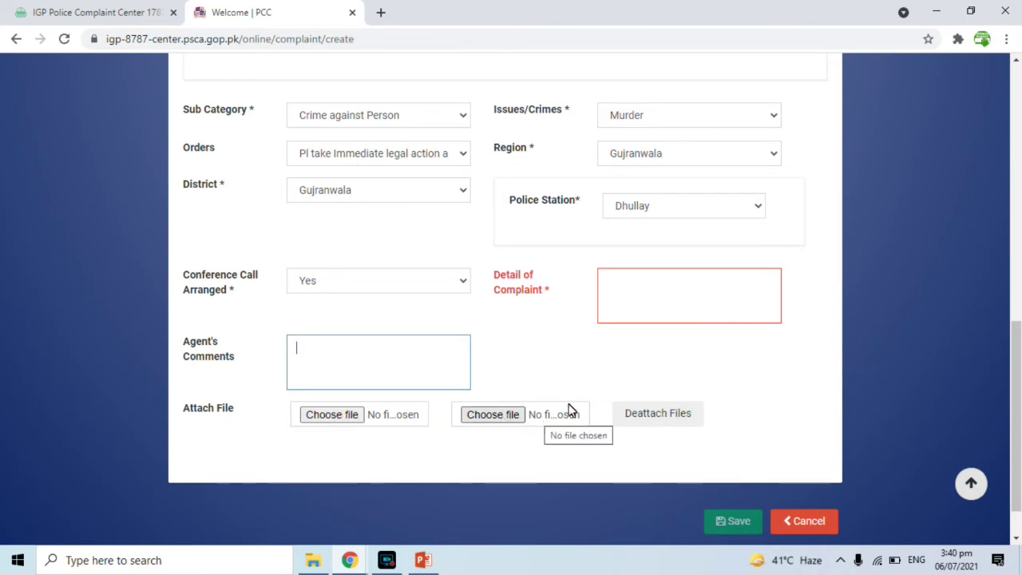
drag(1017, 367, 1018, 423)
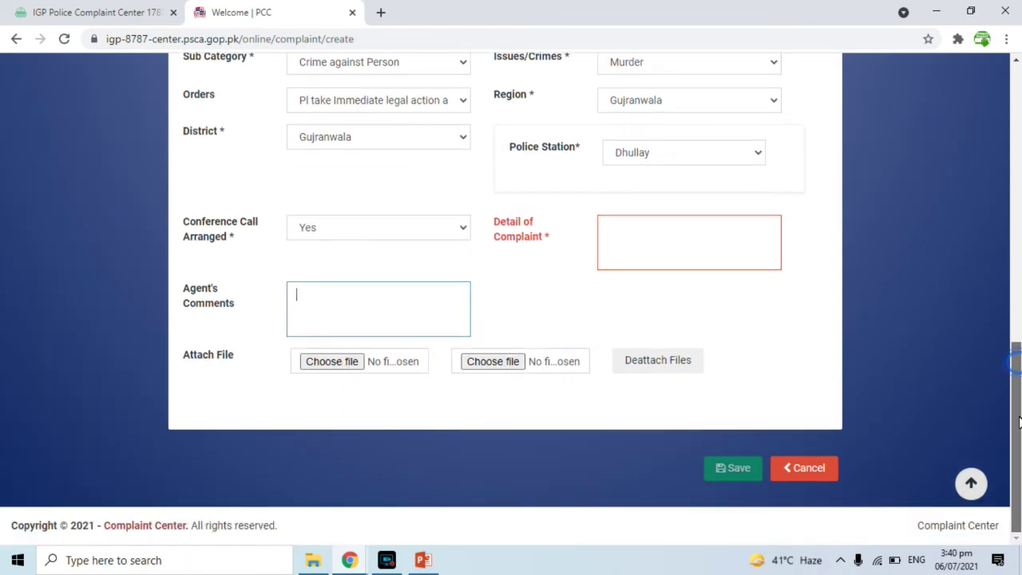
click(731, 470)
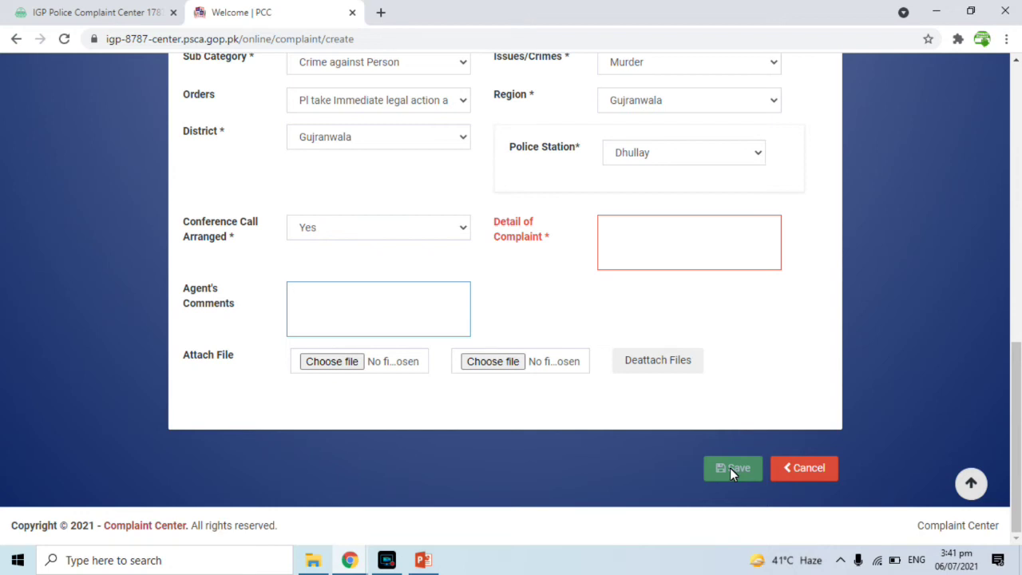
- Scroll through the complaint section to review its sub category, crime, region and police station
drag(1013, 451, 997, 278)
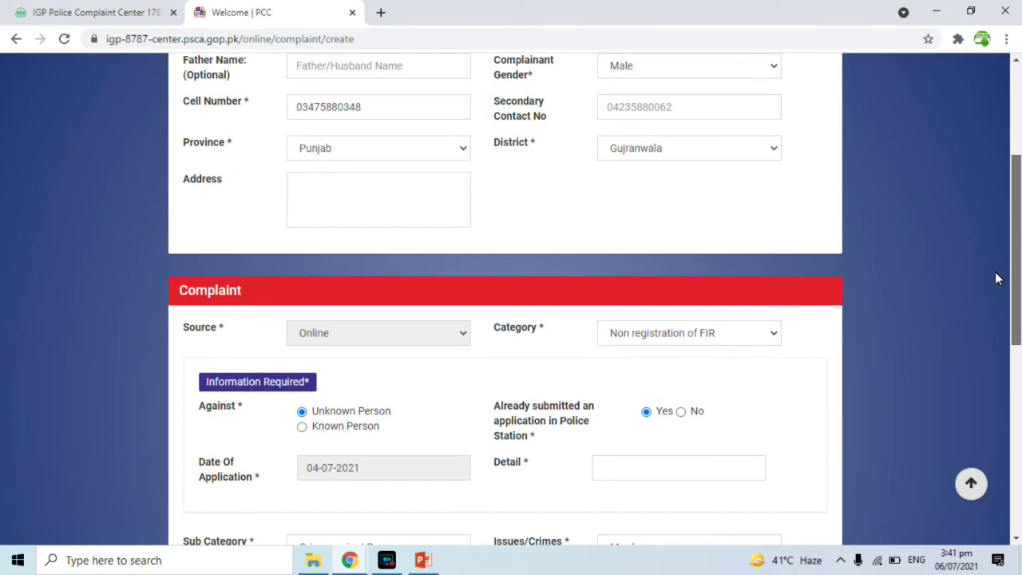
drag(997, 278, 995, 310)
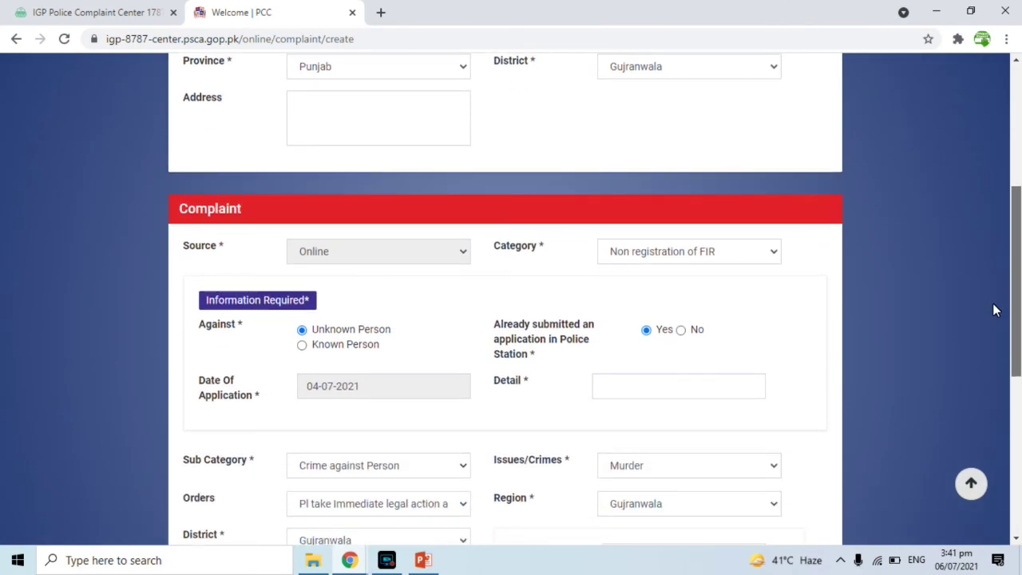
drag(995, 309, 989, 392)
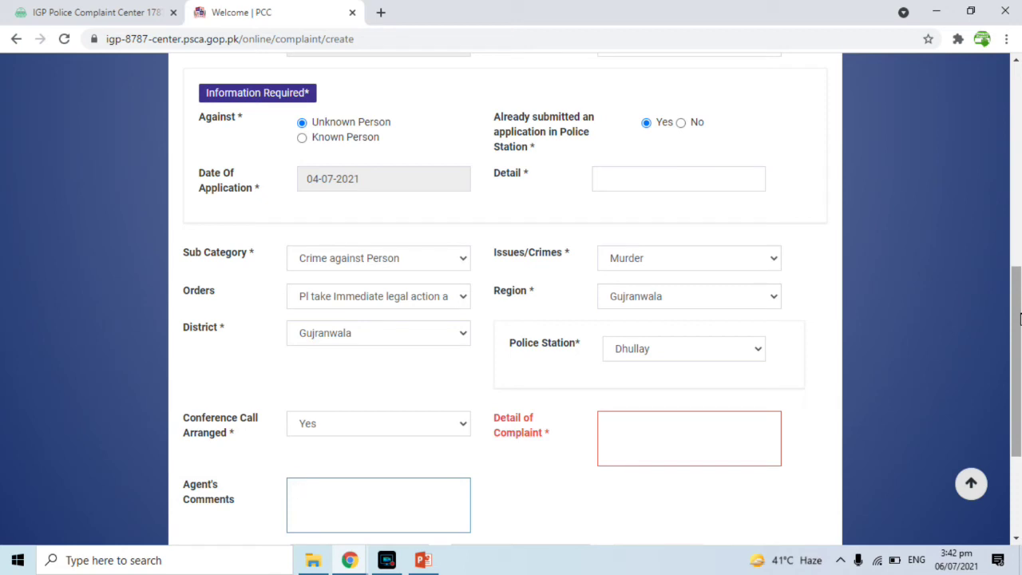
- On the IGP Complaint Center 1787 tab, highlight the accepted complaint types and scroll through the page
click(88, 12)
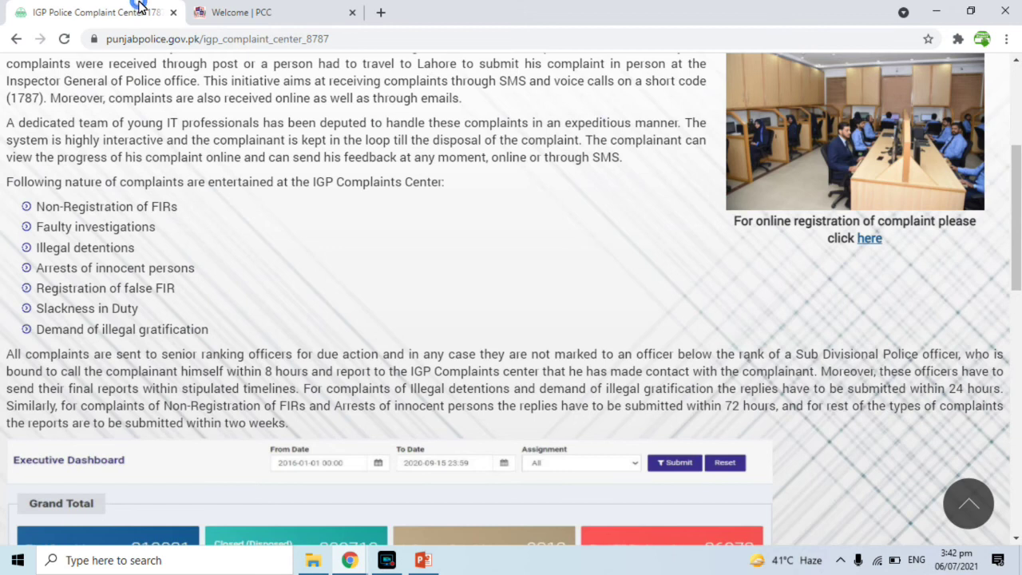
drag(38, 211, 181, 320)
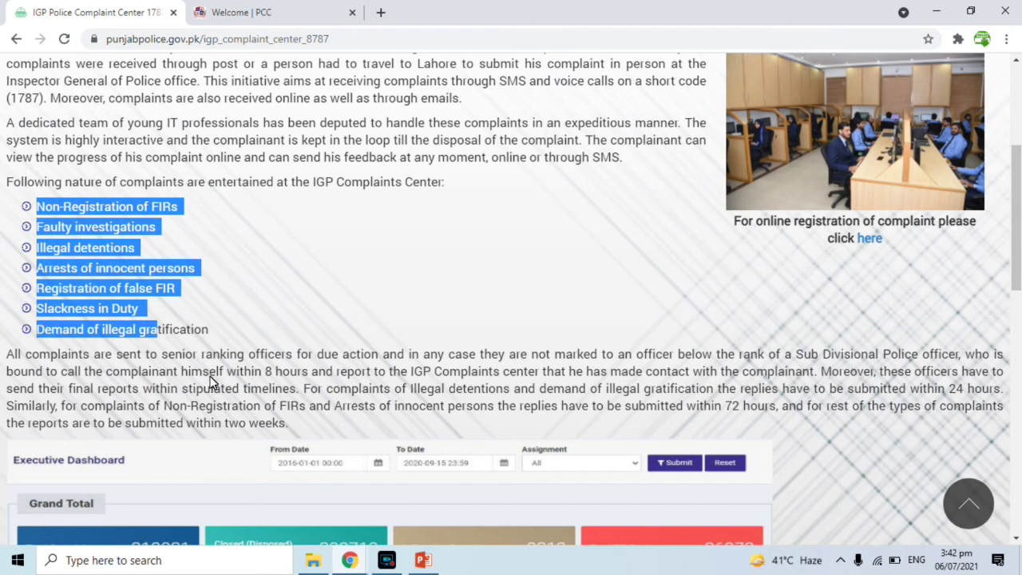
scroll(209, 368, down, 1)
scroll(210, 378, down, 1)
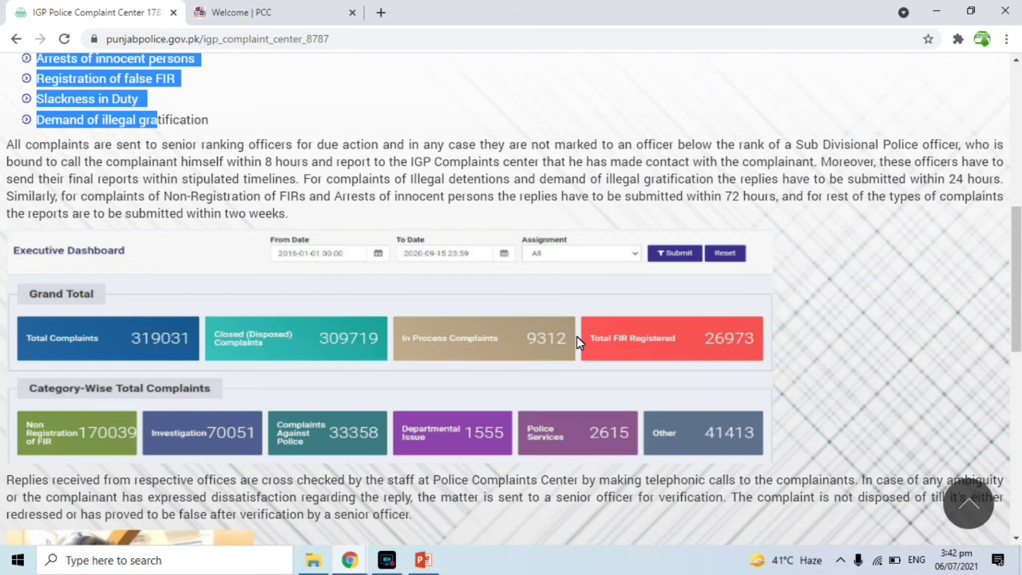
scroll(577, 336, down, 2)
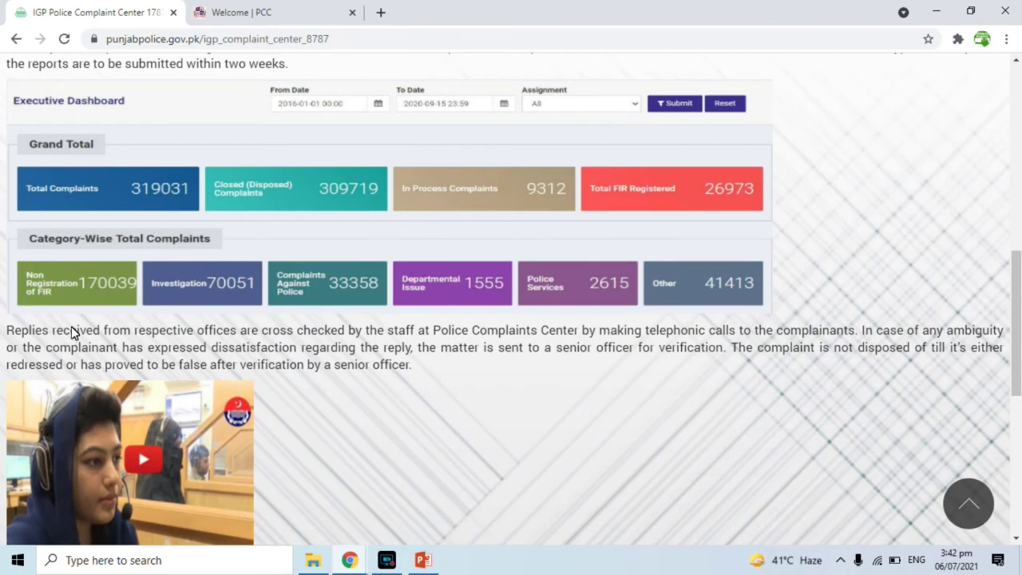
scroll(200, 331, down, 1)
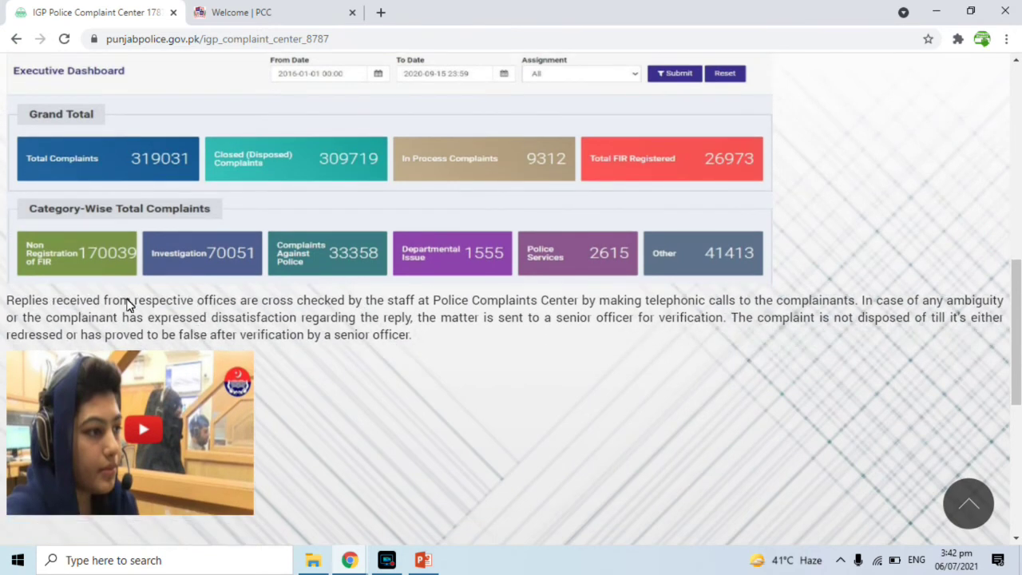
scroll(213, 230, down, 1)
scroll(212, 230, down, 3)
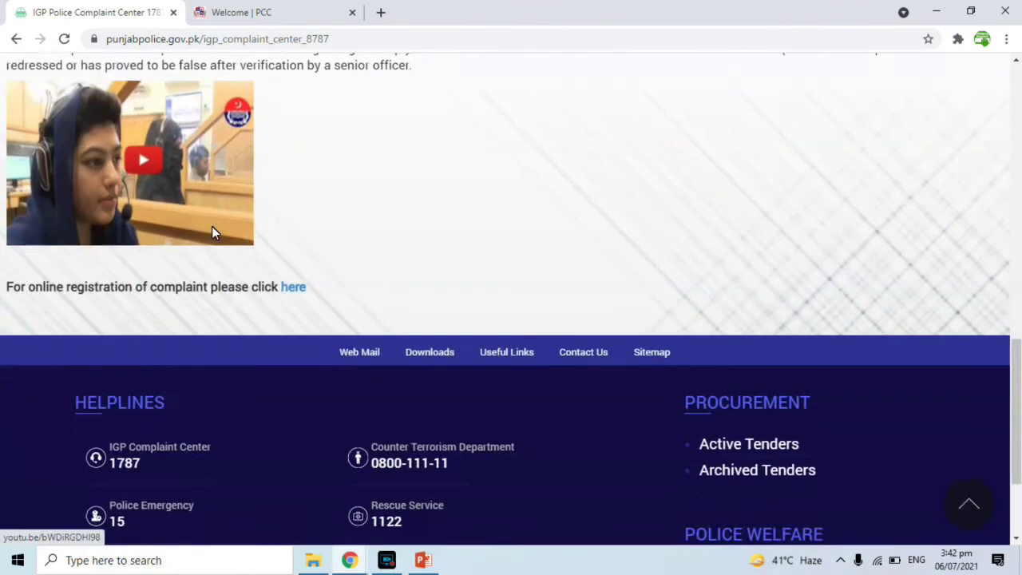
scroll(211, 228, up, 3)
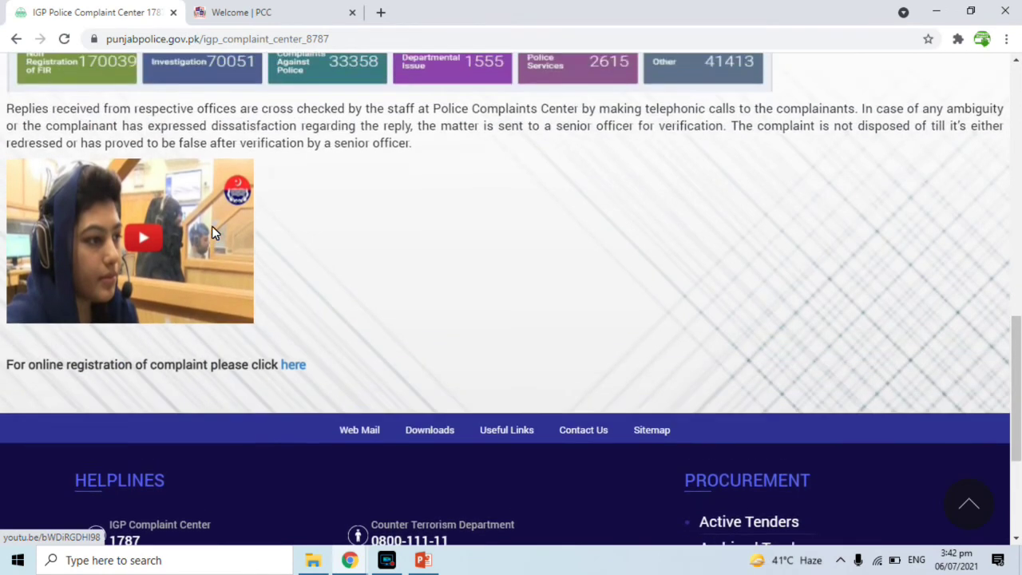
scroll(211, 231, up, 3)
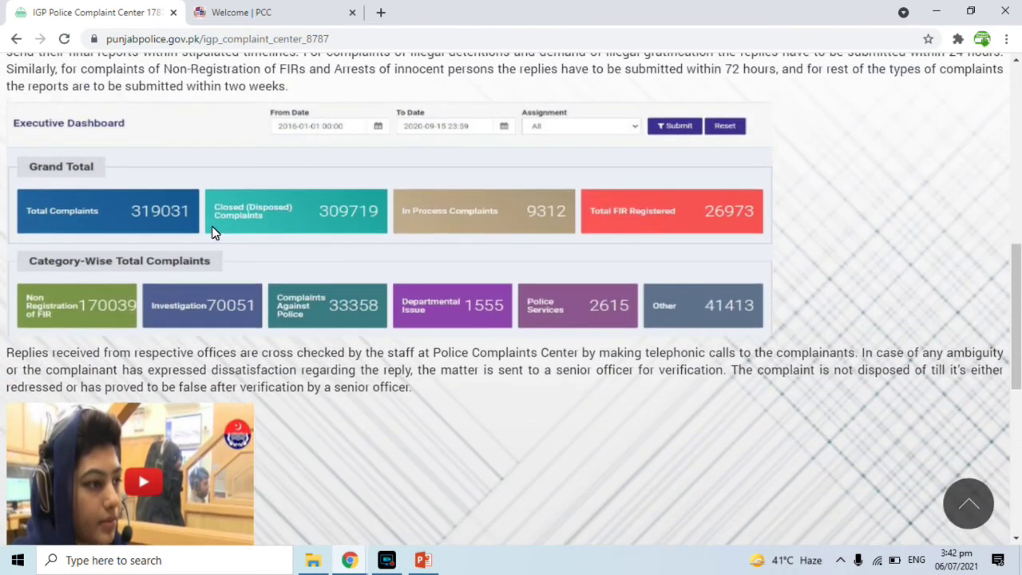
scroll(212, 231, up, 2)
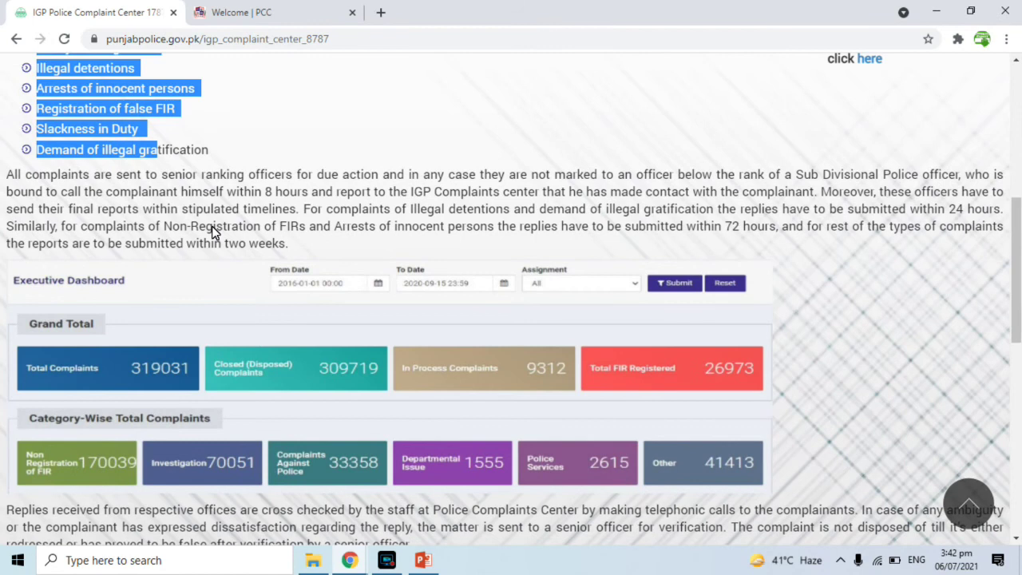
scroll(214, 232, up, 1)
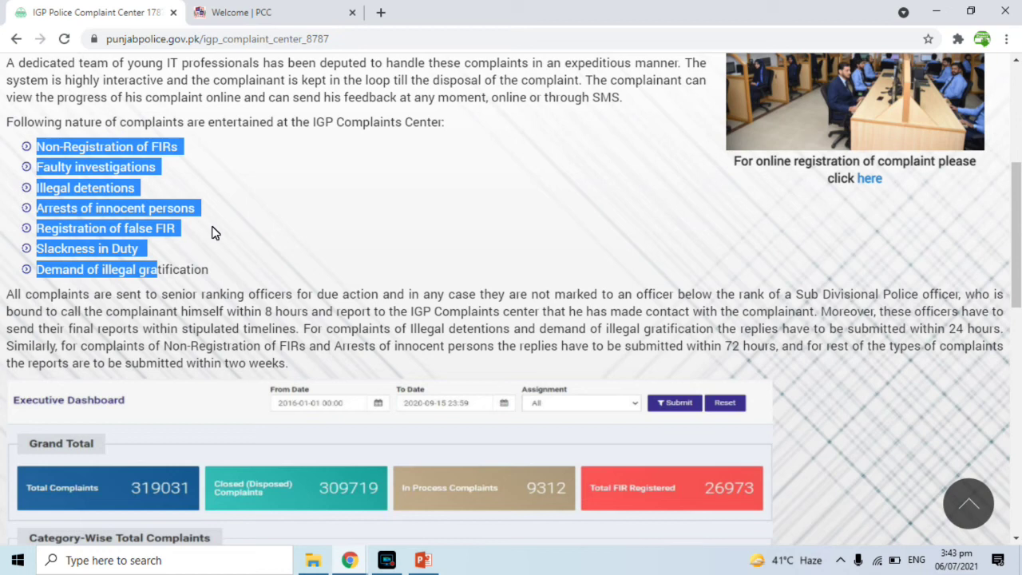
scroll(211, 232, up, 3)
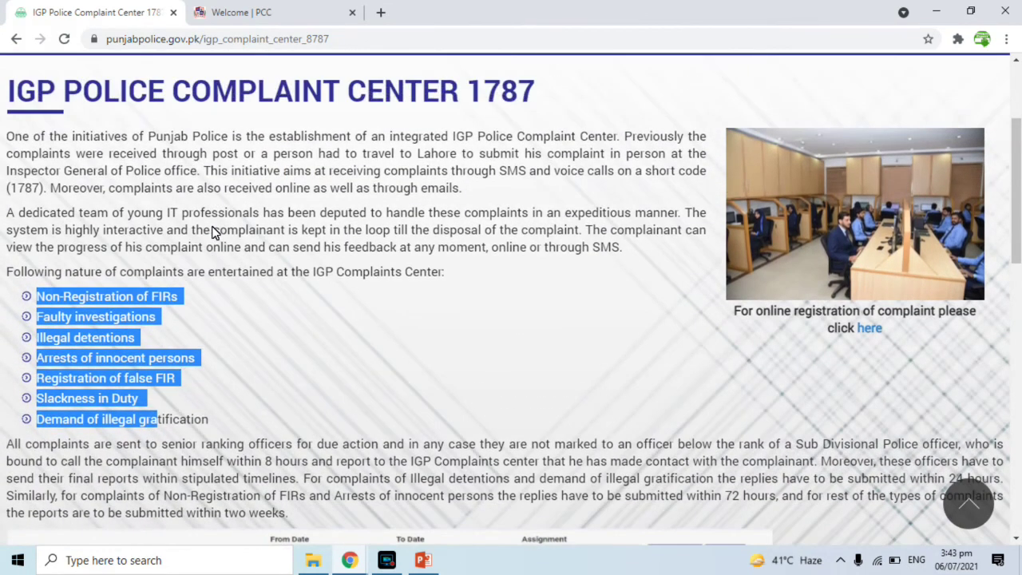
scroll(212, 231, up, 1)
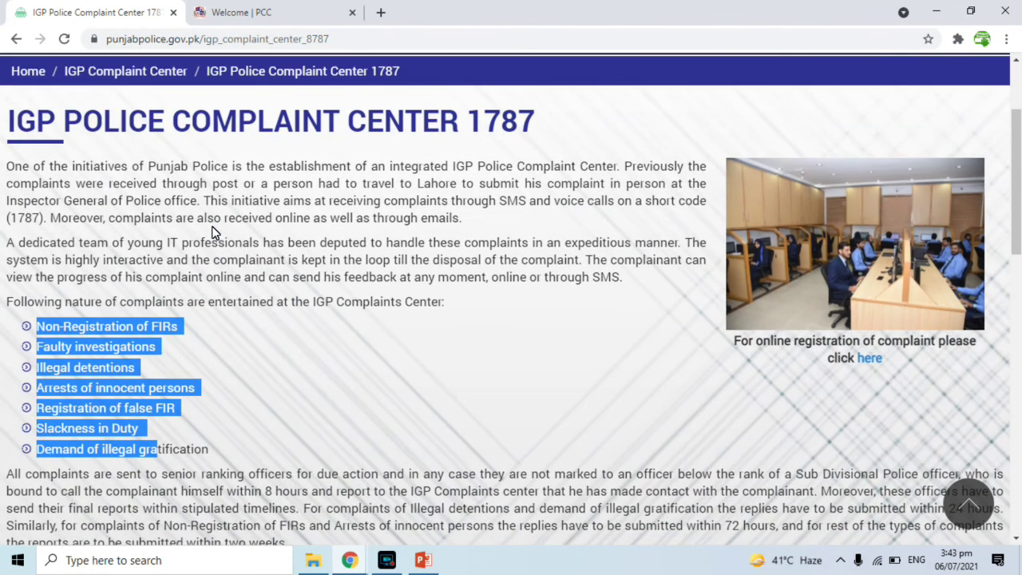
click(235, 10)
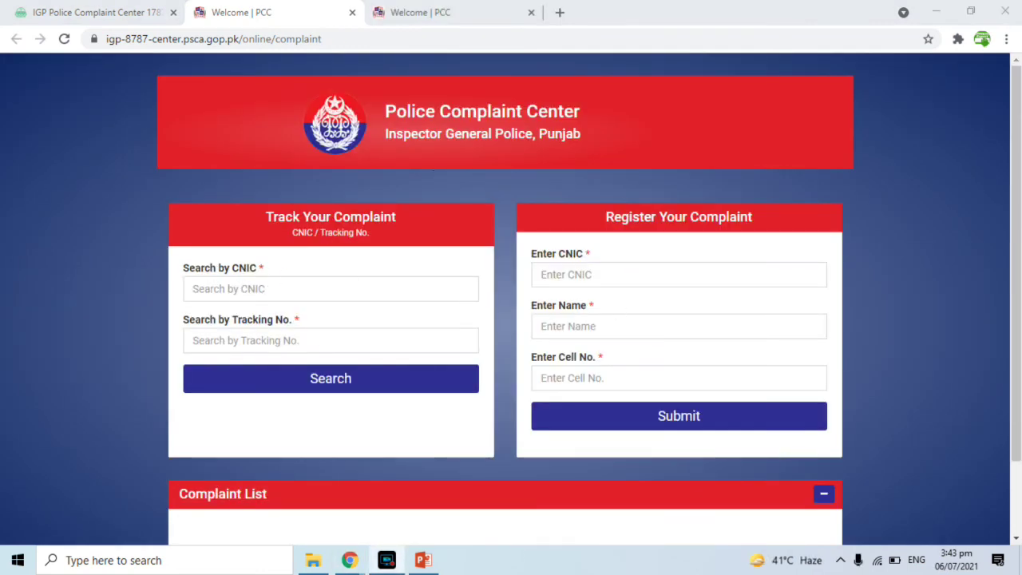
- Switch between the Welcome | PCC tabs, ending on the complaint form scrolled up to Caller's Information
click(447, 9)
scroll(1016, 291, down, 3)
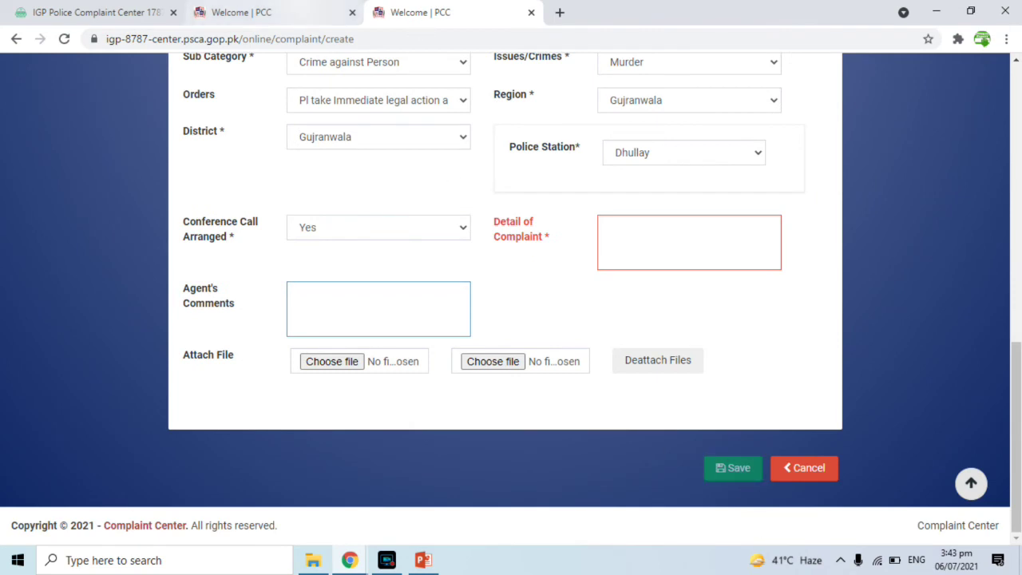
click(303, 8)
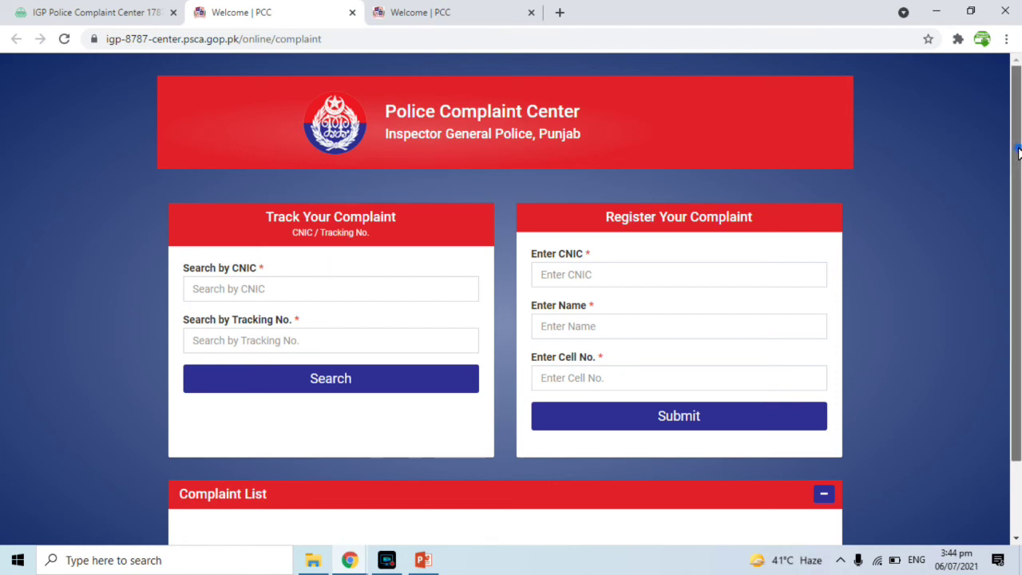
drag(1016, 152, 1016, 222)
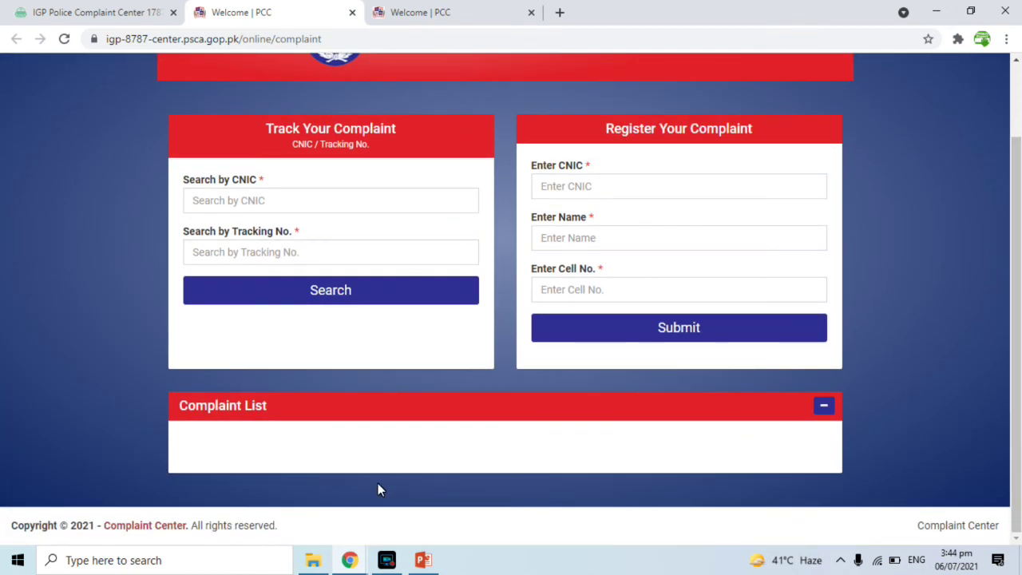
click(446, 12)
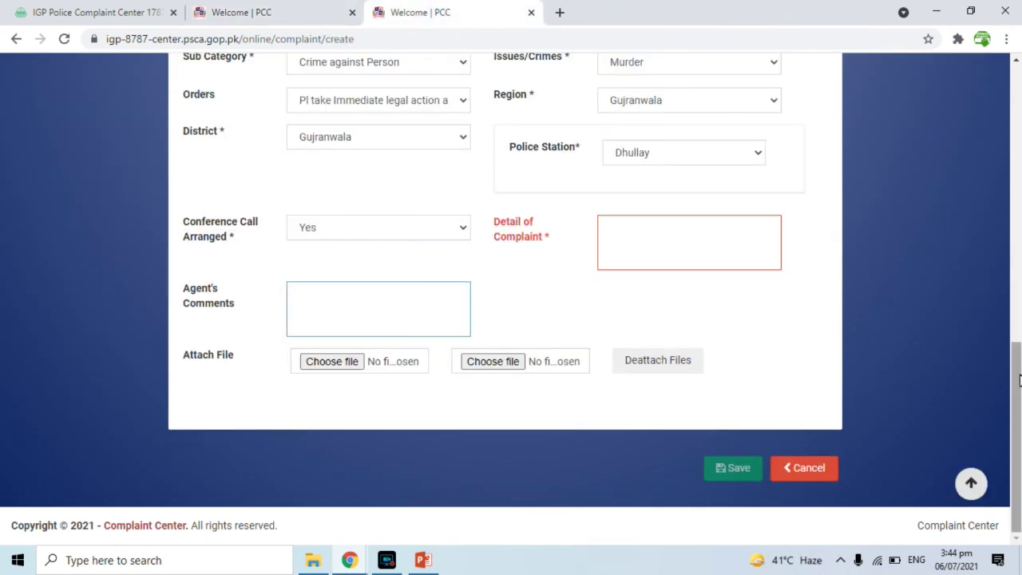
drag(1018, 379, 1018, 351)
drag(1017, 255, 1004, 105)
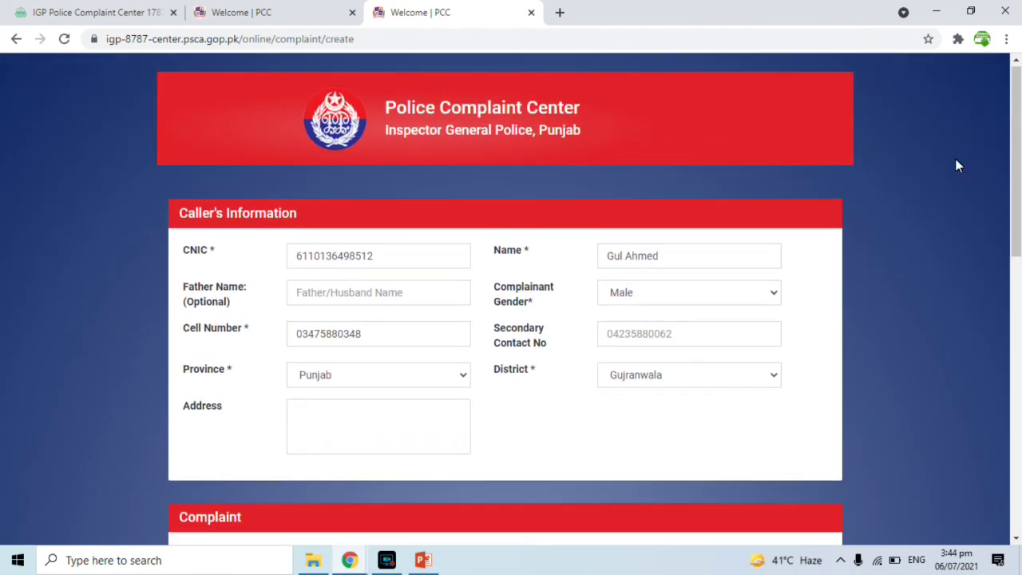
- Scroll the form to the Complaint section, then view the 1787 page's Executive Dashboard totals
drag(1015, 159, 1019, 263)
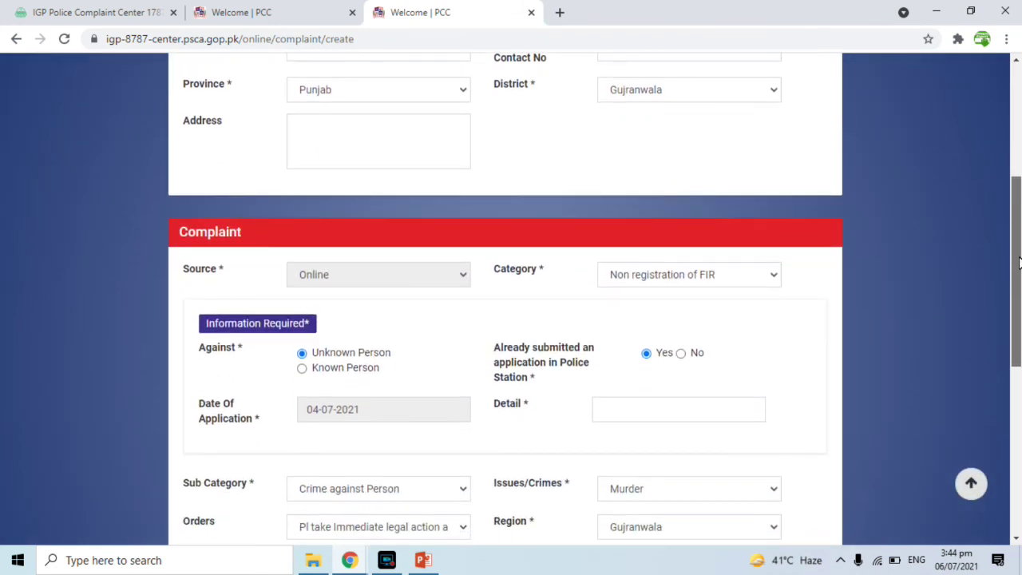
drag(1018, 262, 1019, 264)
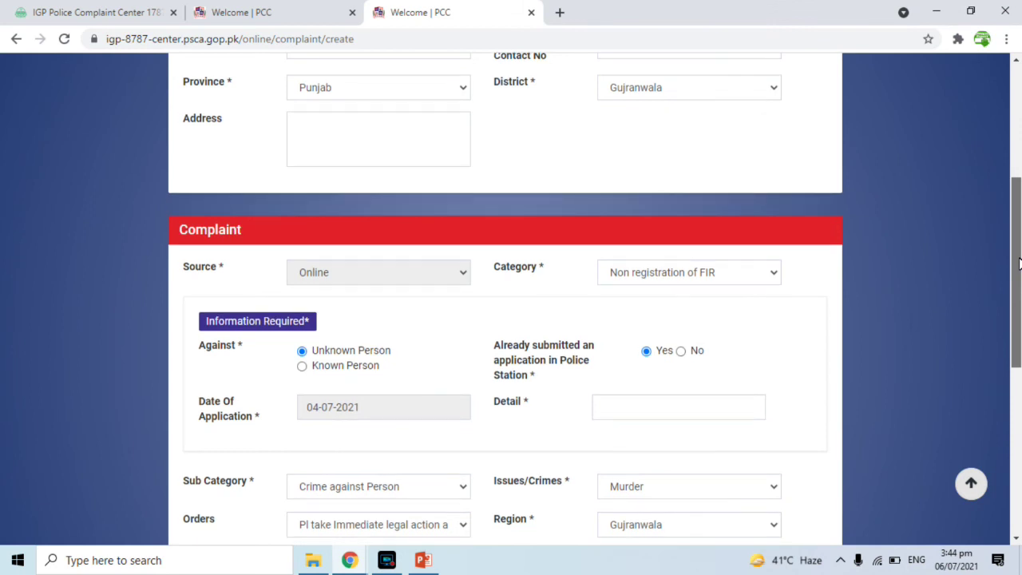
drag(1019, 264, 1019, 289)
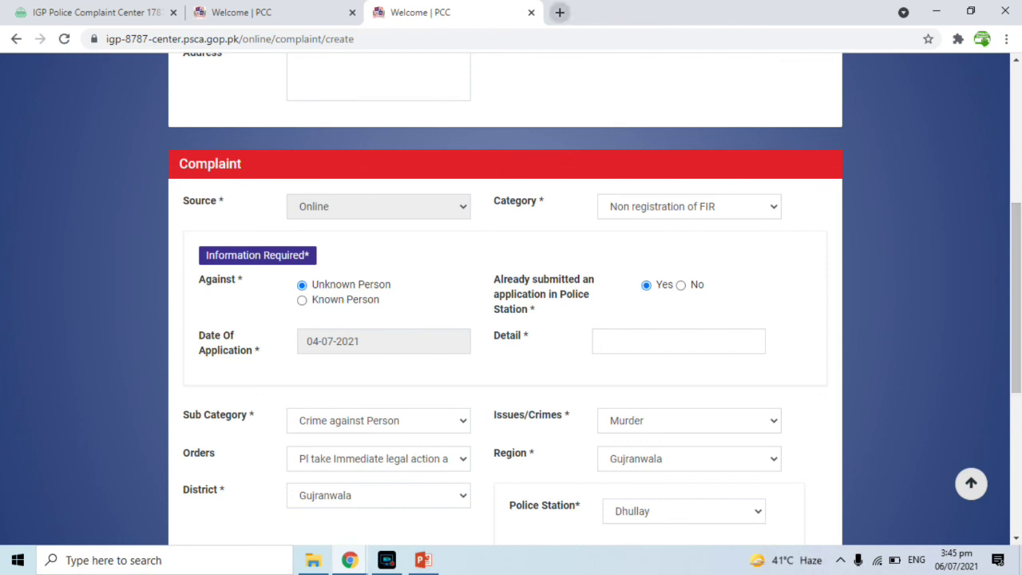
click(102, 12)
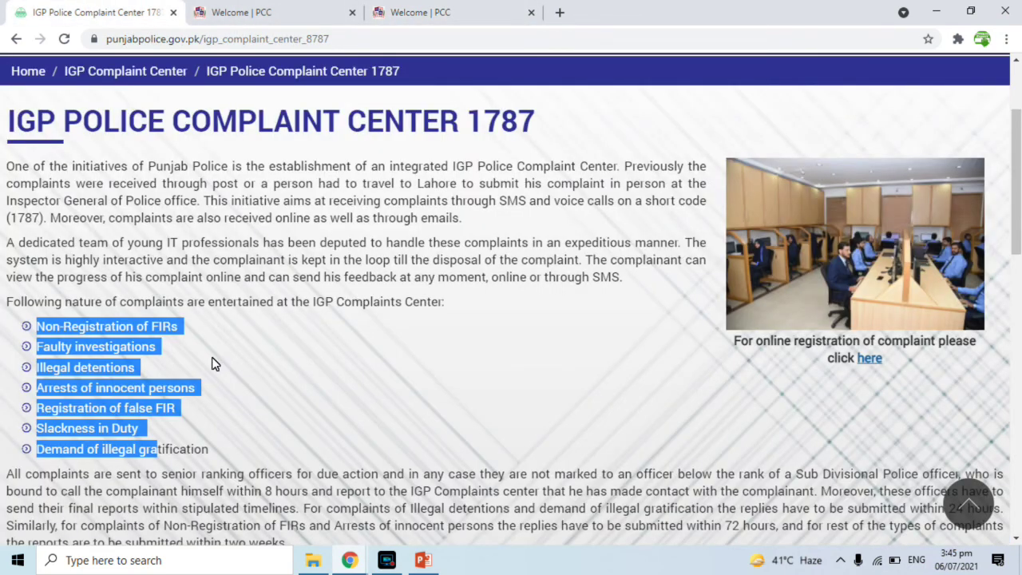
scroll(212, 360, down, 1)
scroll(212, 362, down, 3)
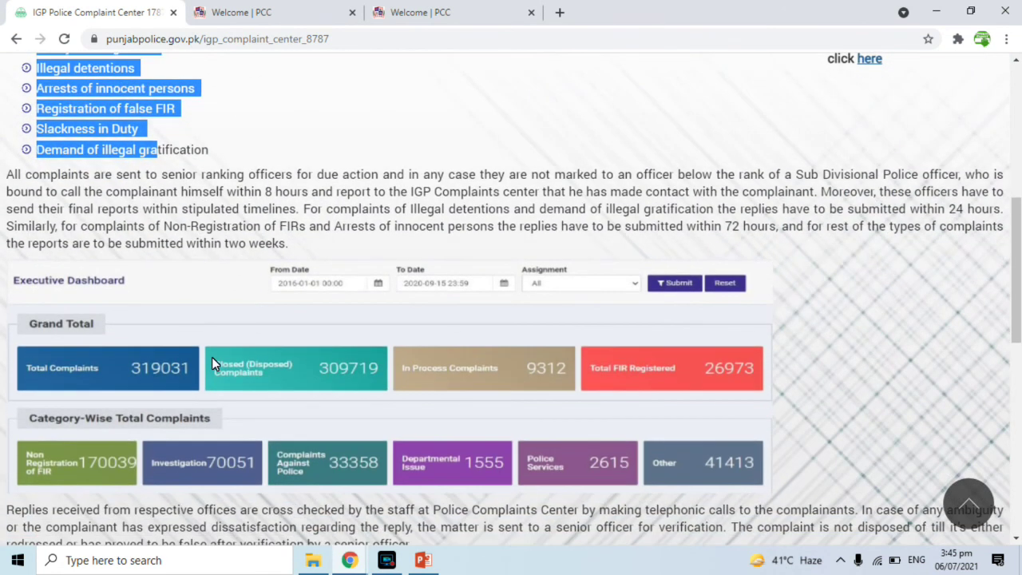